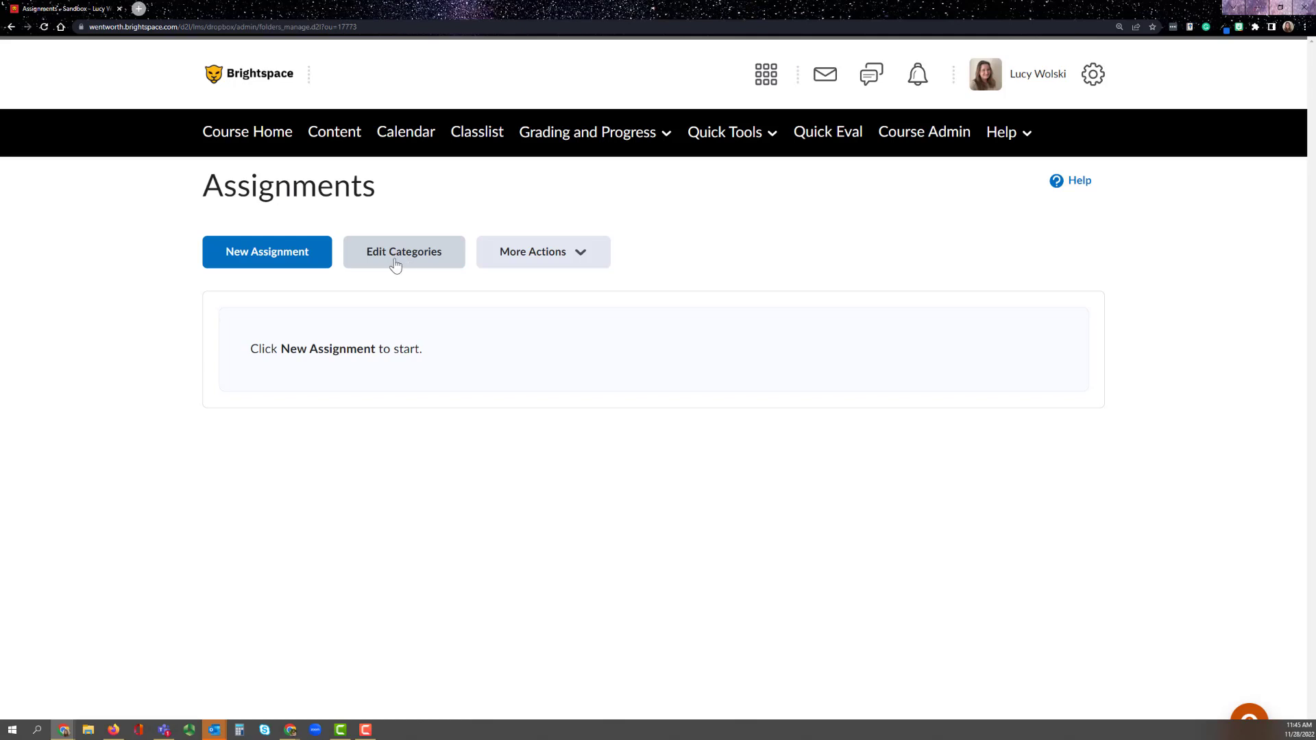
# Create a new assignment and name it "Essay 1".
pyautogui.click(252, 263)
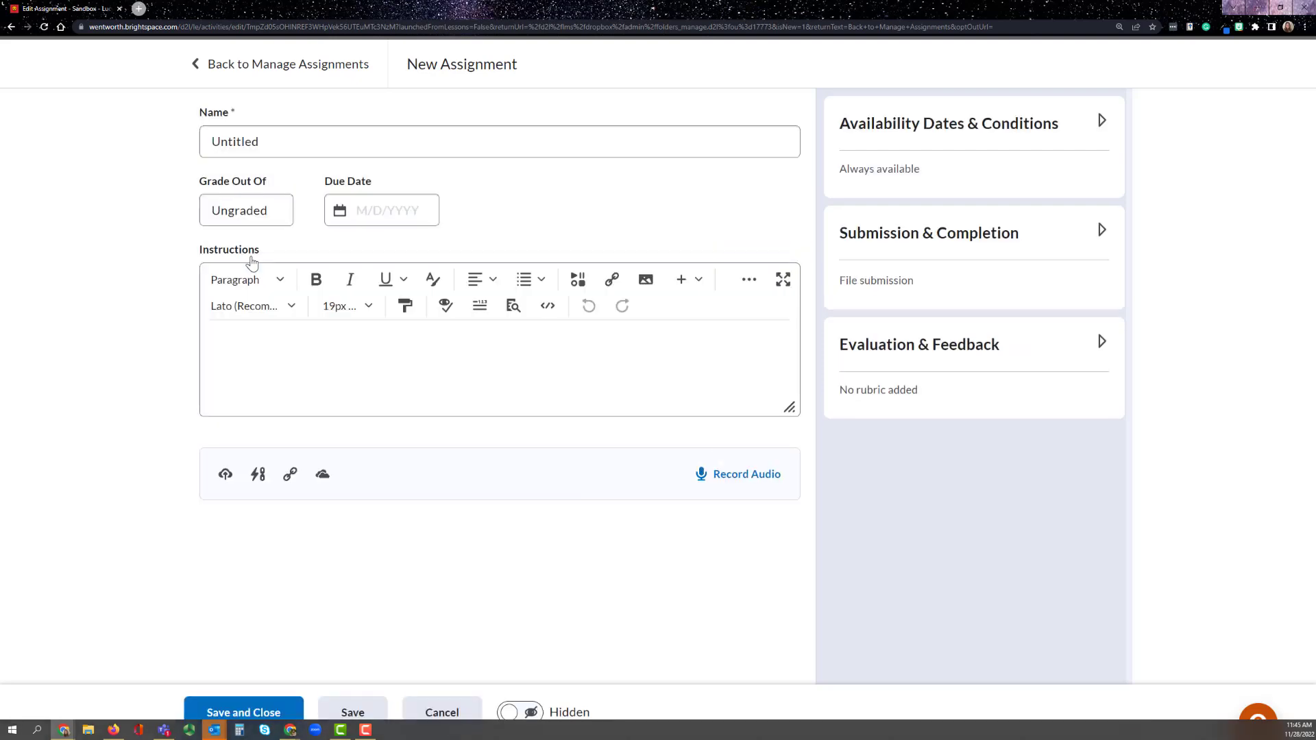
pyautogui.click(282, 133)
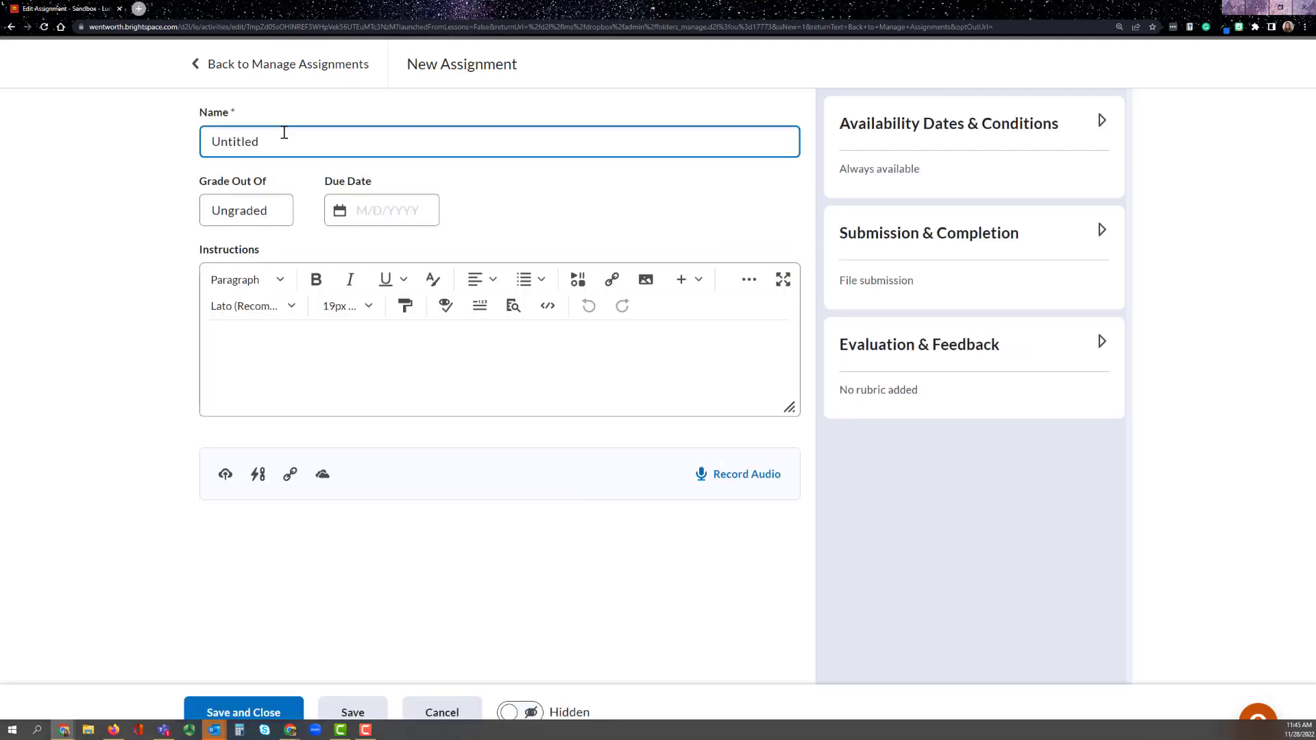
pyautogui.doubleClick(281, 141)
pyautogui.write('Essay 1')
# Make the assignment graded out of 100 points.
pyautogui.click(239, 218)
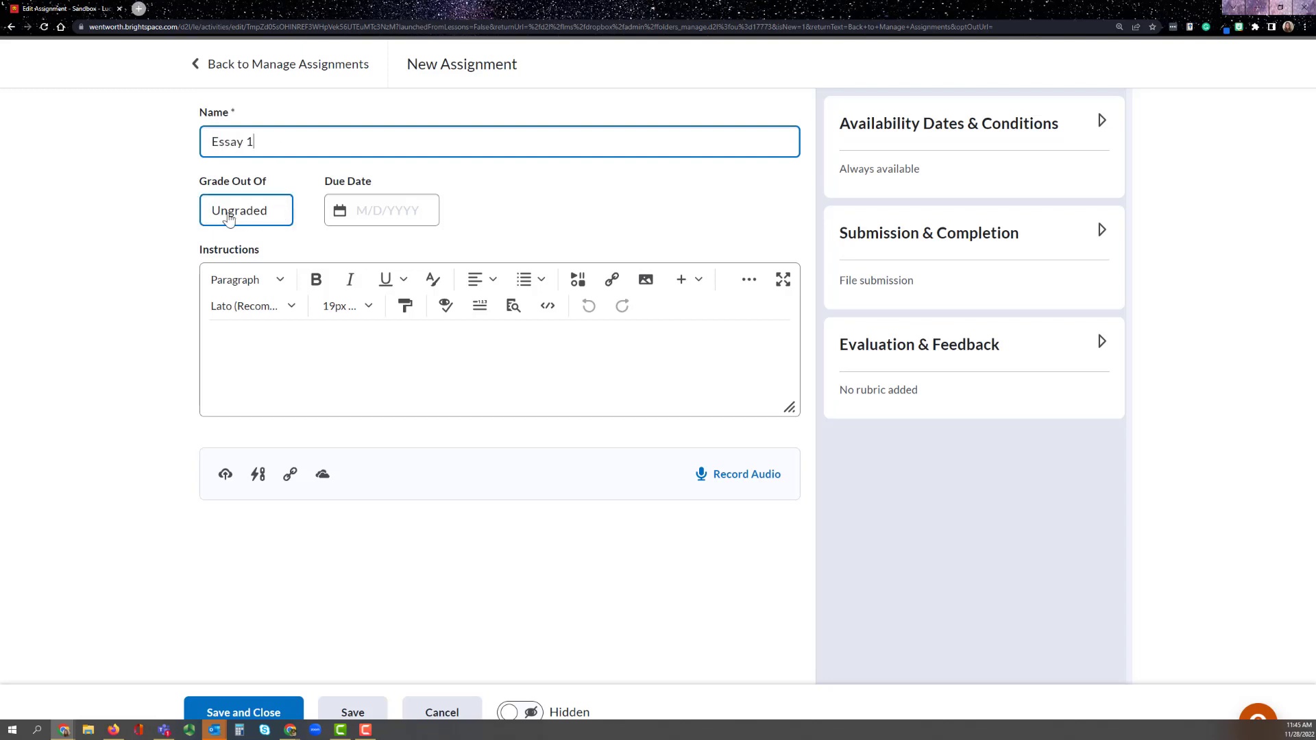
pyautogui.click(231, 216)
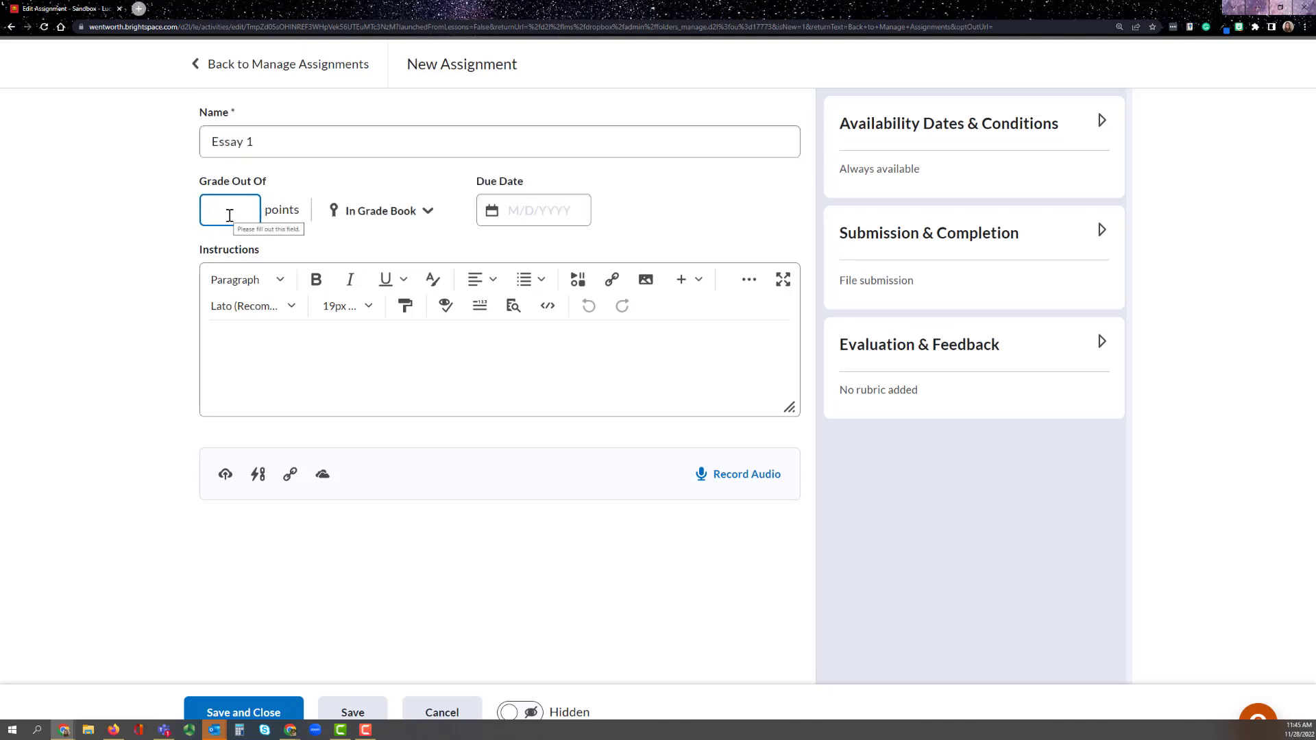
pyautogui.write('100')
# Link the assignment to a newly created grade item in the grade book with No Category.
pyautogui.click(394, 213)
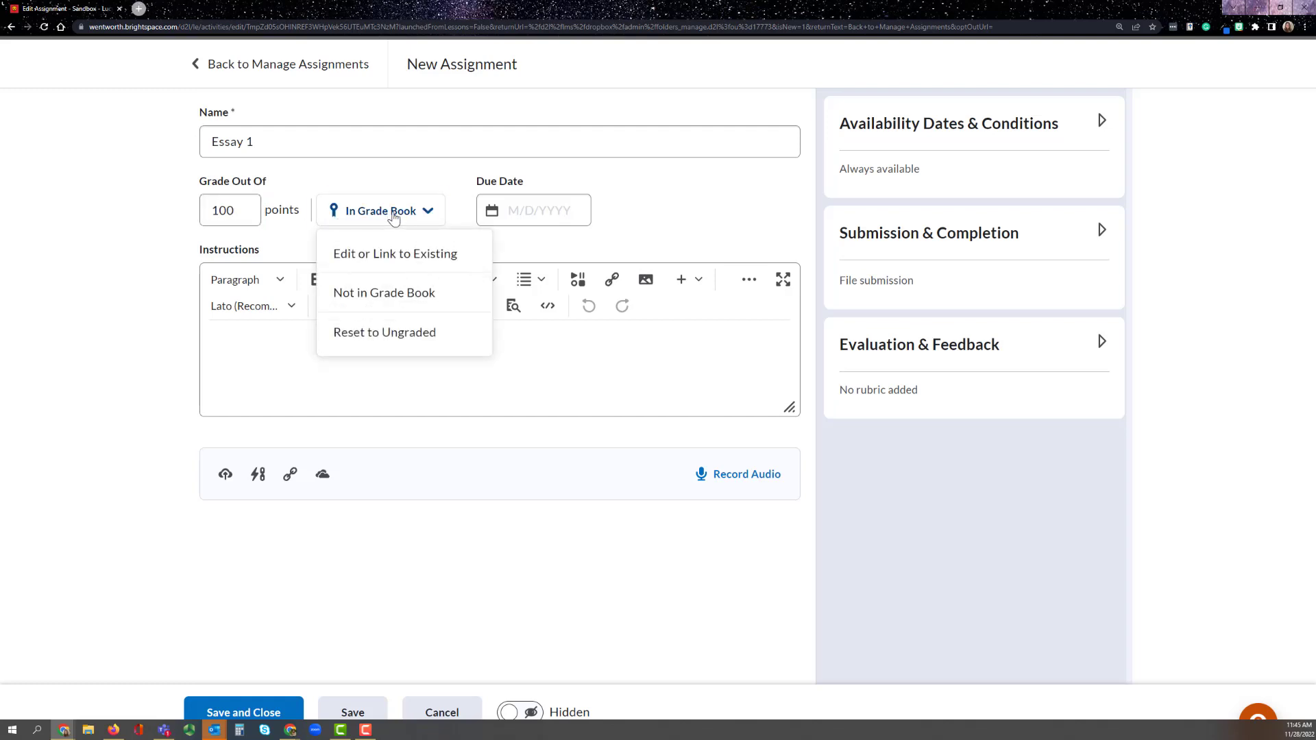
pyautogui.click(408, 263)
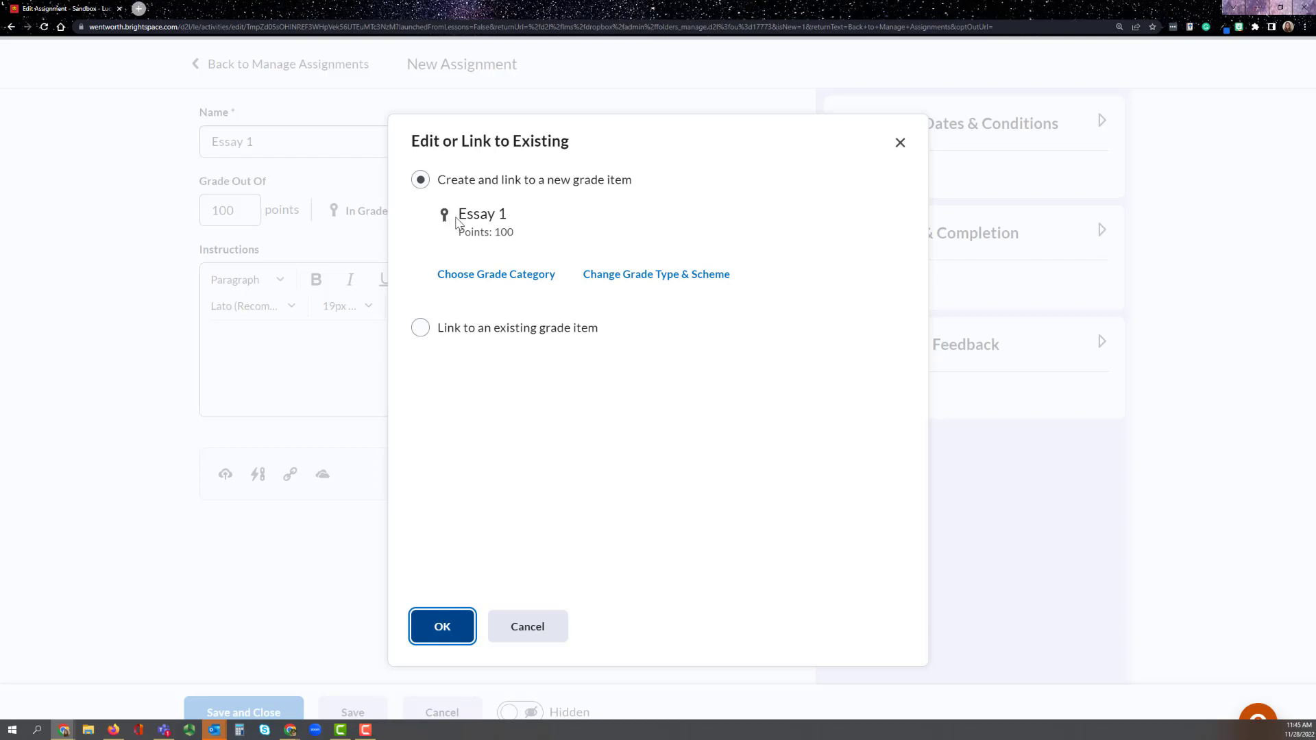
pyautogui.click(480, 275)
pyautogui.click(504, 347)
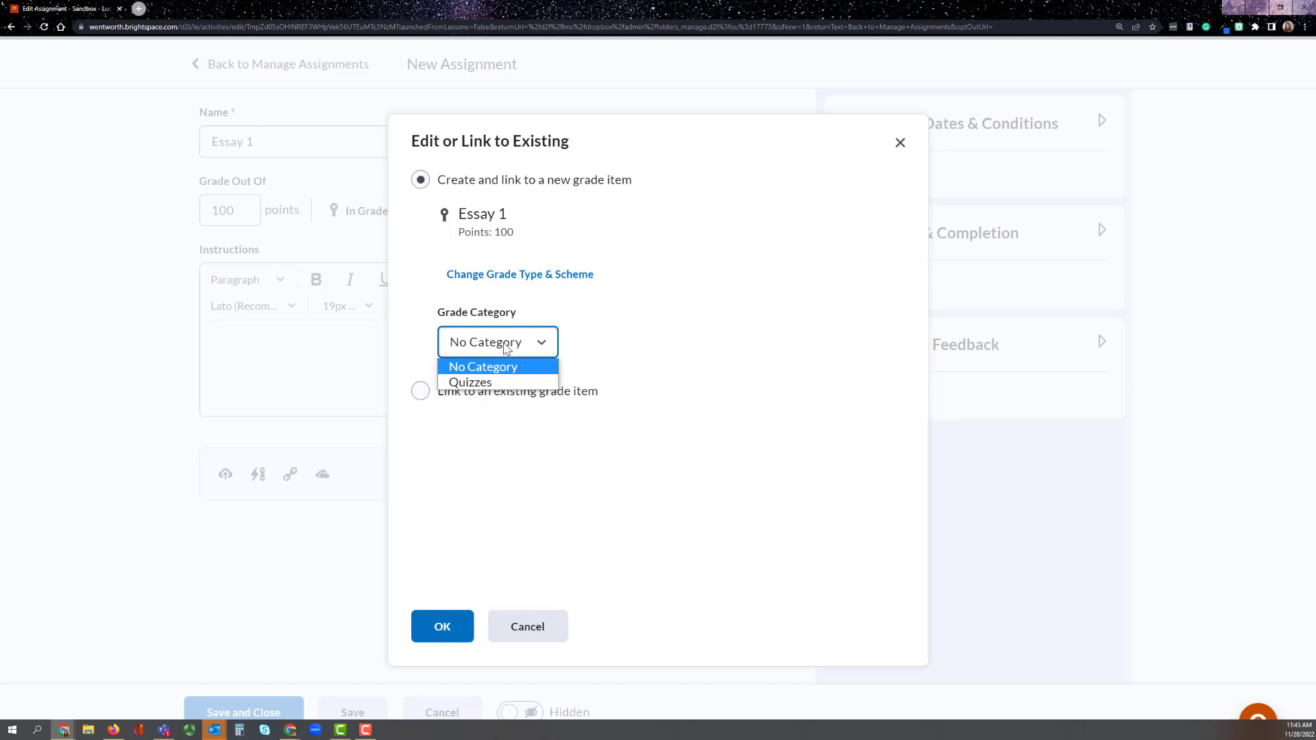
pyautogui.click(594, 315)
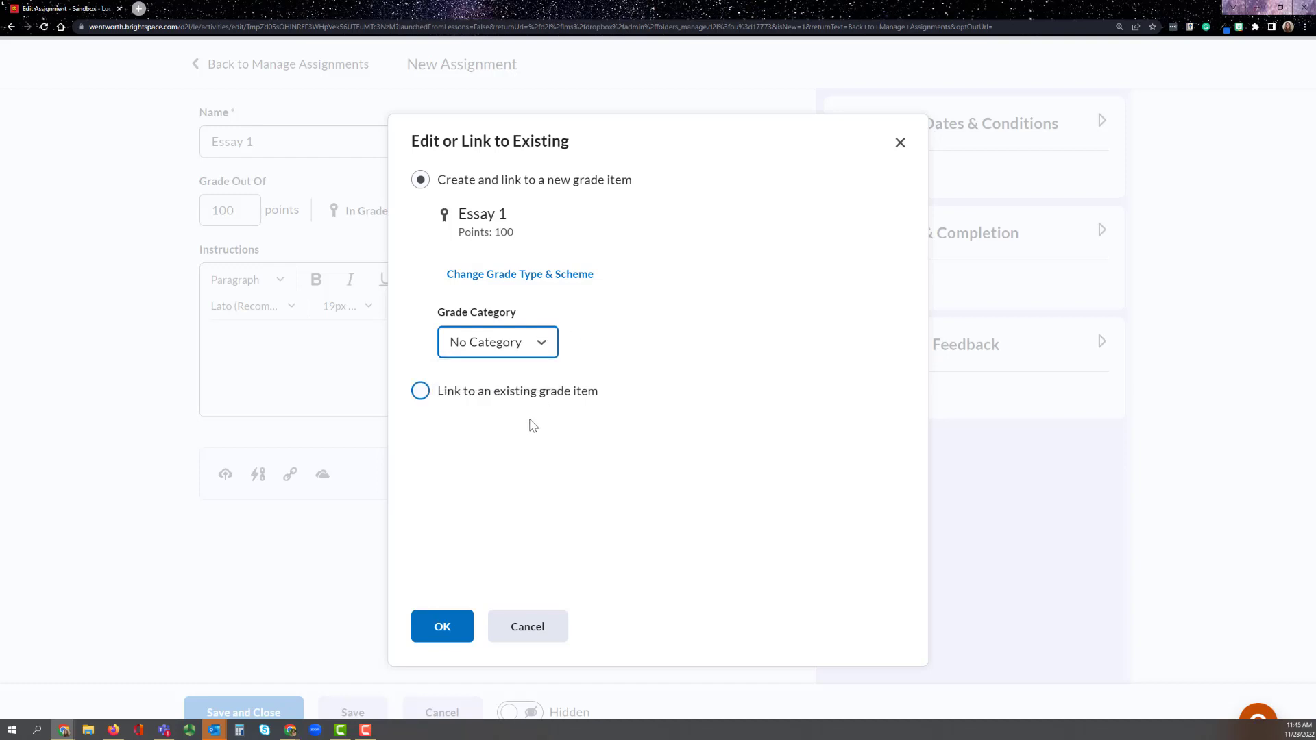
pyautogui.click(421, 392)
pyautogui.click(504, 257)
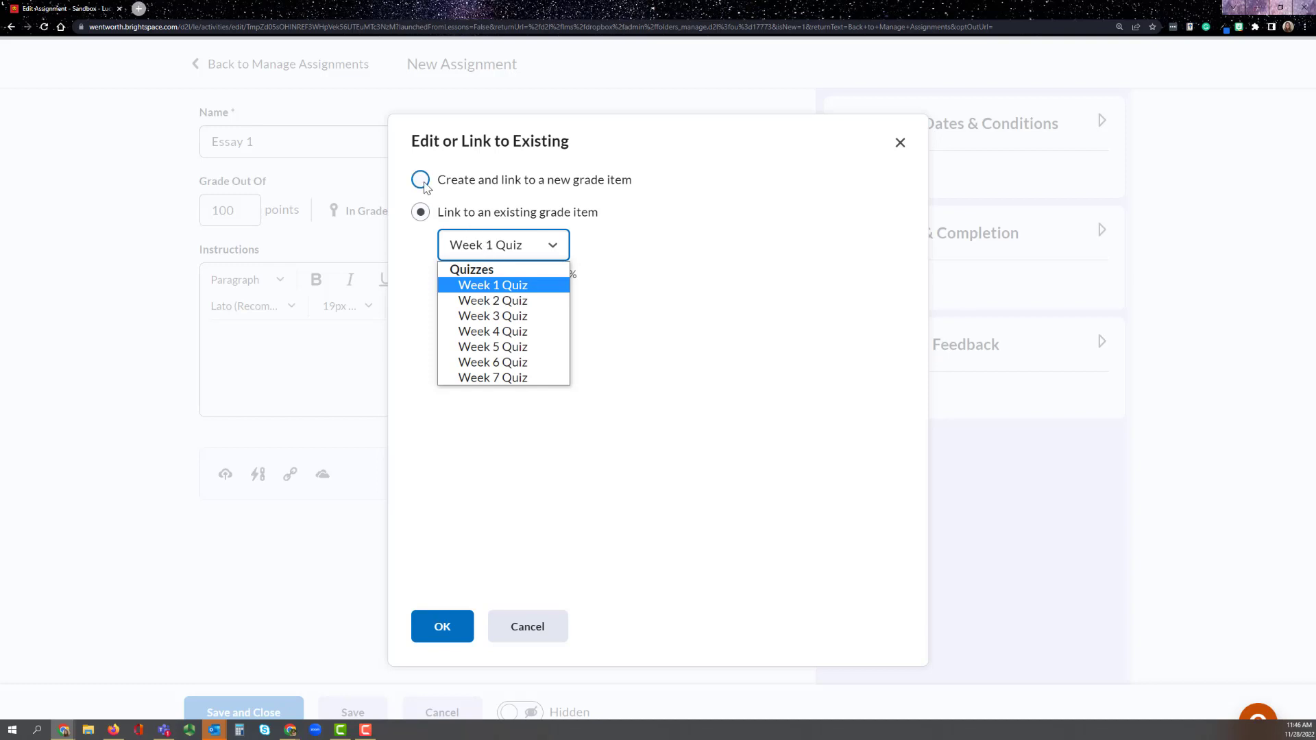
pyautogui.click(420, 180)
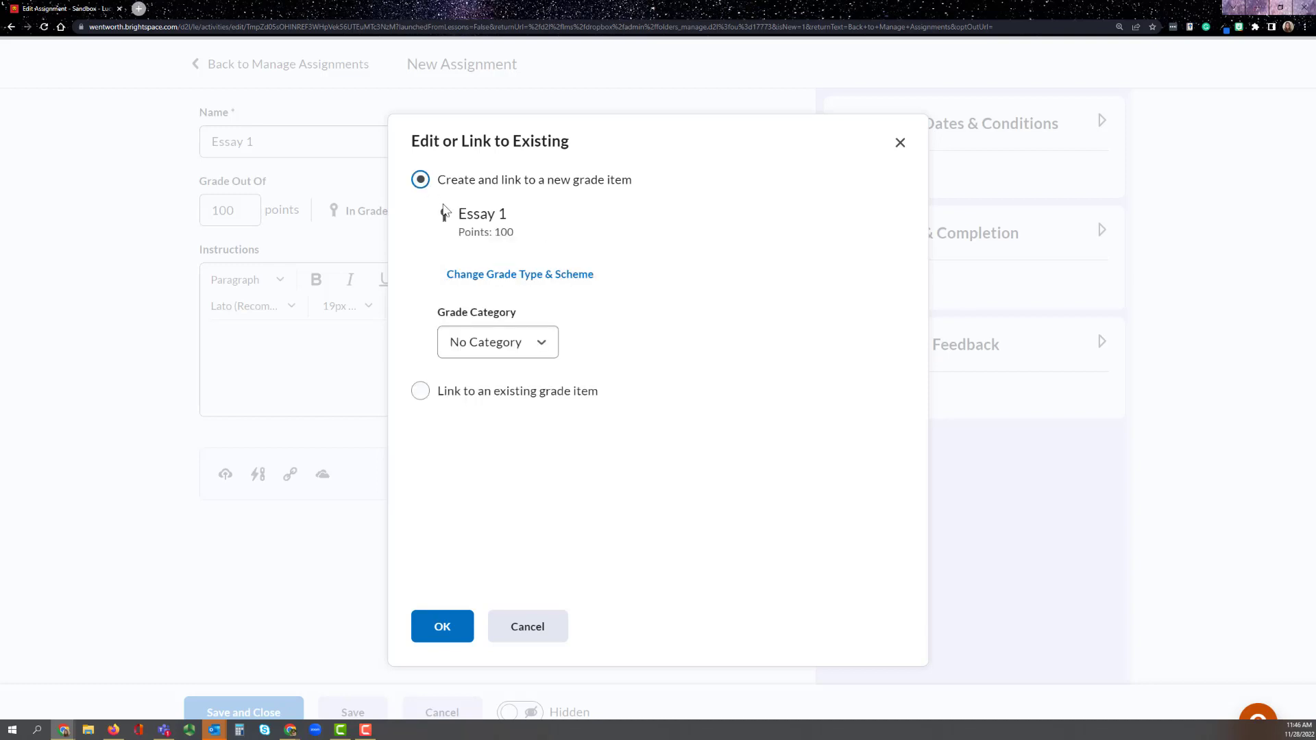
pyautogui.click(451, 632)
# Set the assignment's due date to 12/30/2022 at 11:59 PM.
pyautogui.click(515, 211)
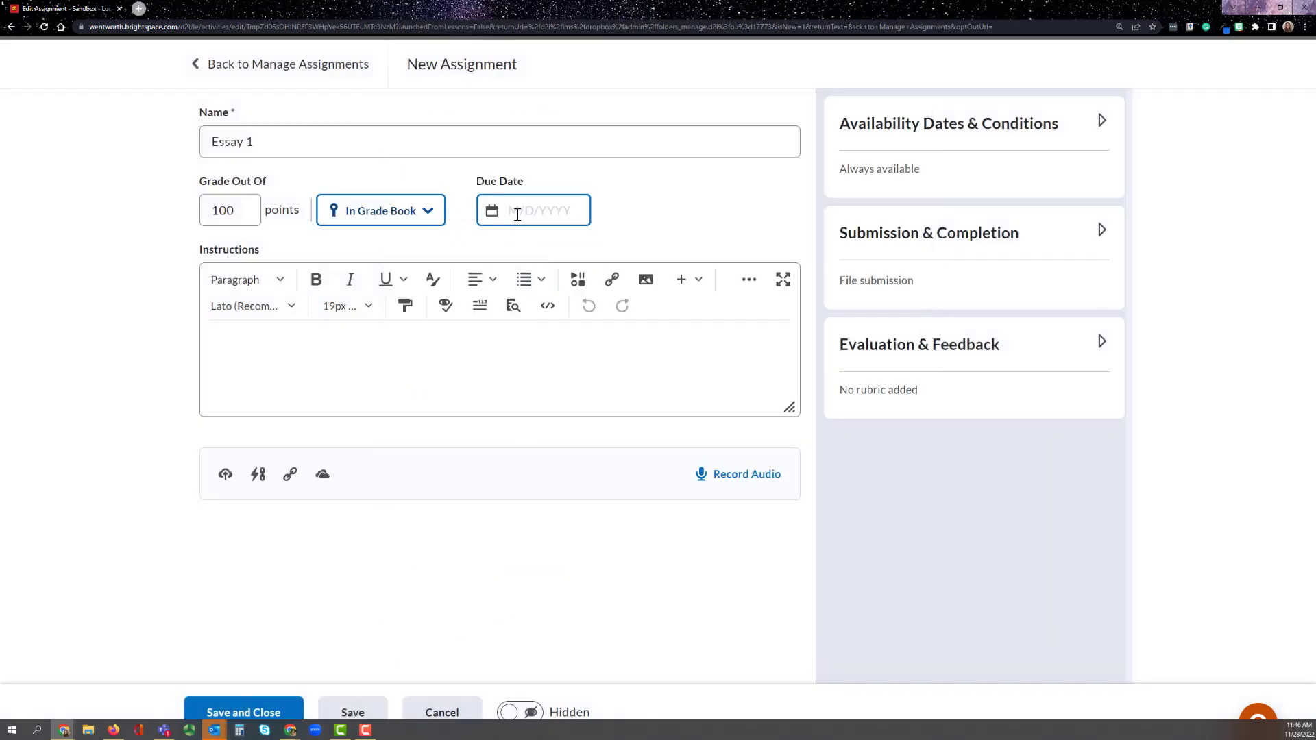
pyautogui.click(637, 263)
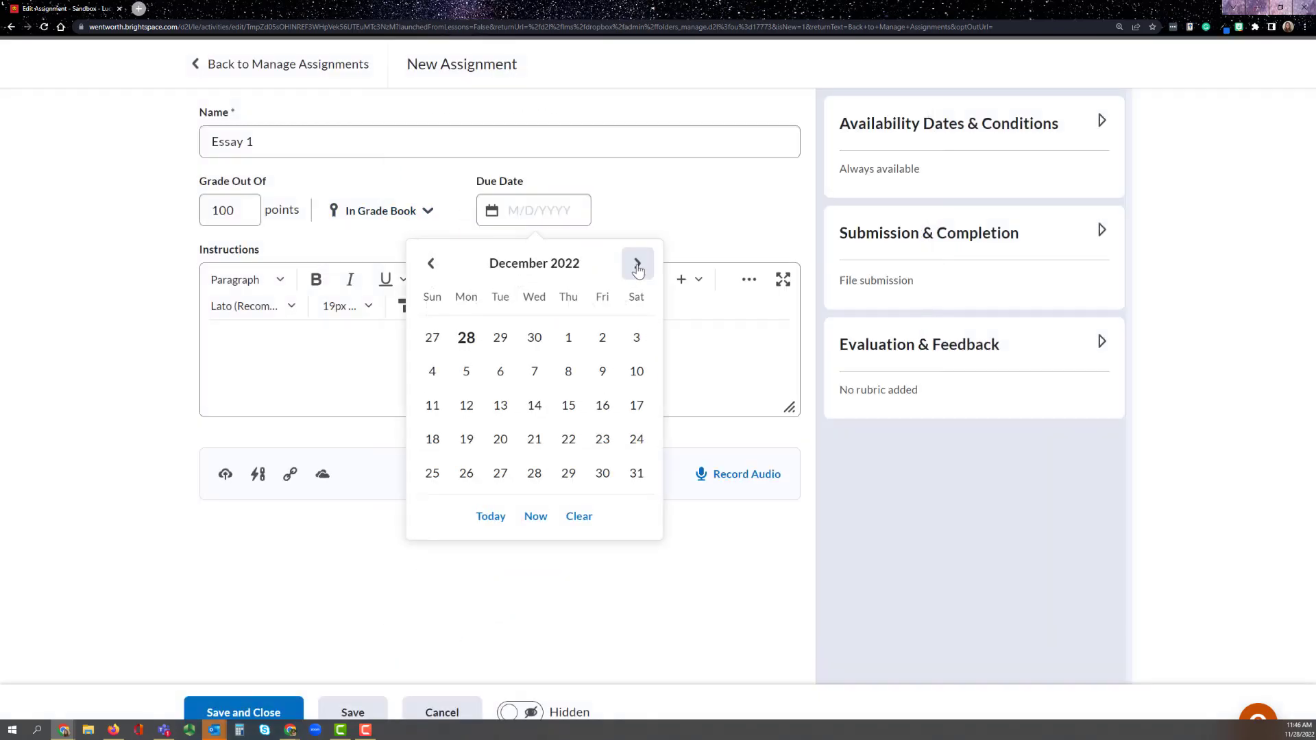
pyautogui.click(603, 473)
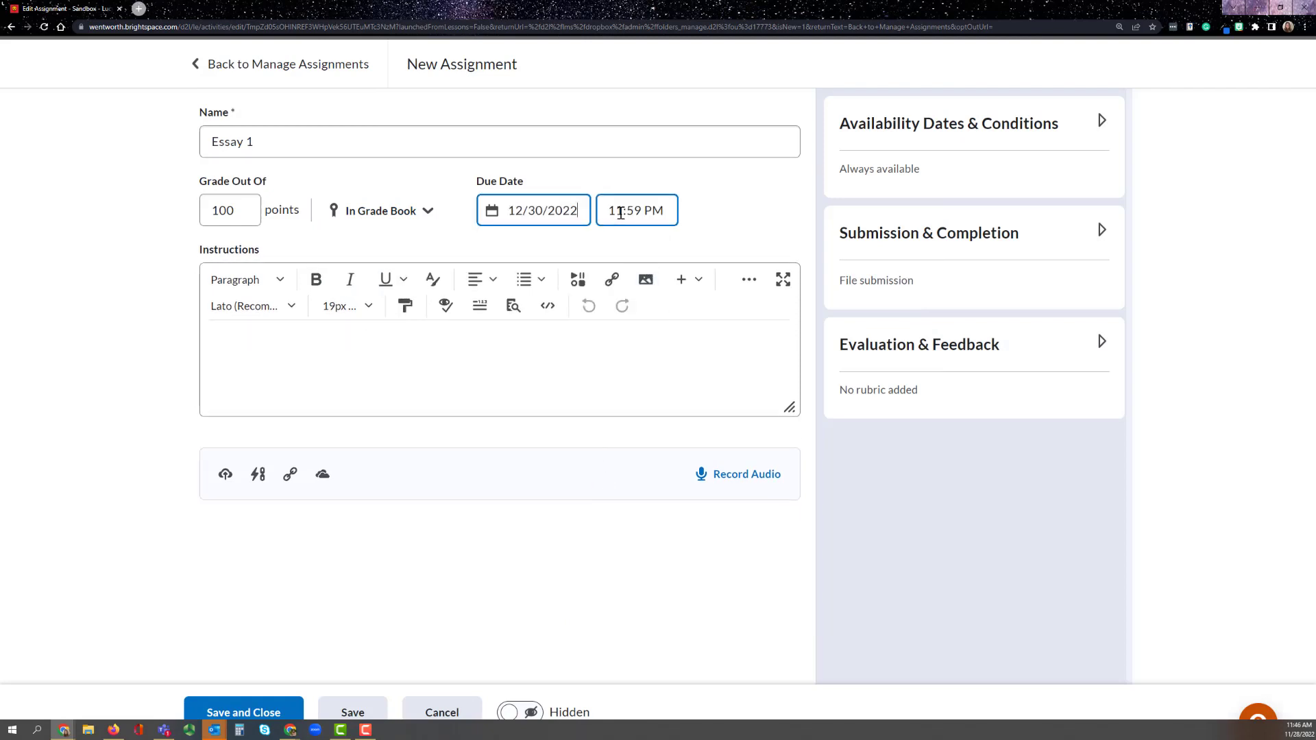
pyautogui.click(646, 214)
pyautogui.moveTo(719, 511); pyautogui.dragTo(719, 258)
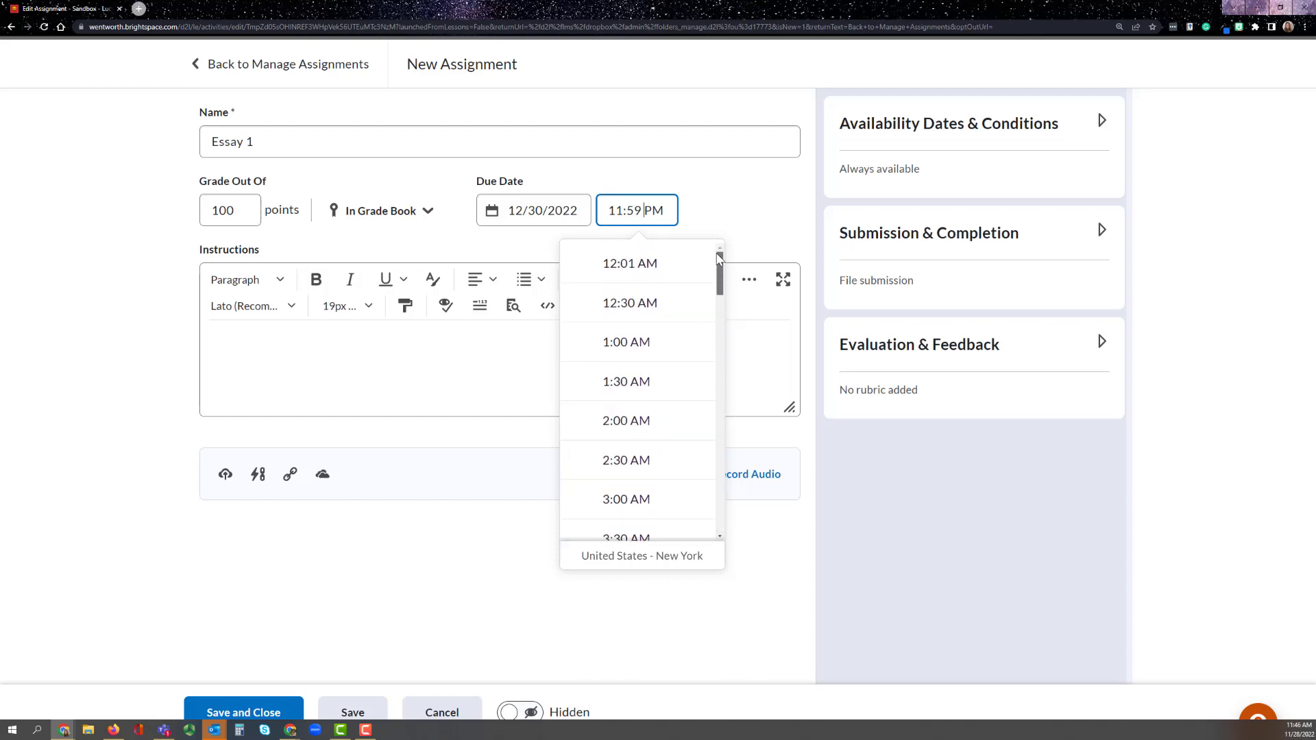
pyautogui.click(730, 221)
# Enter "Submit your Essay 1 rough draft here." as the assignment instructions.
pyautogui.click(554, 371)
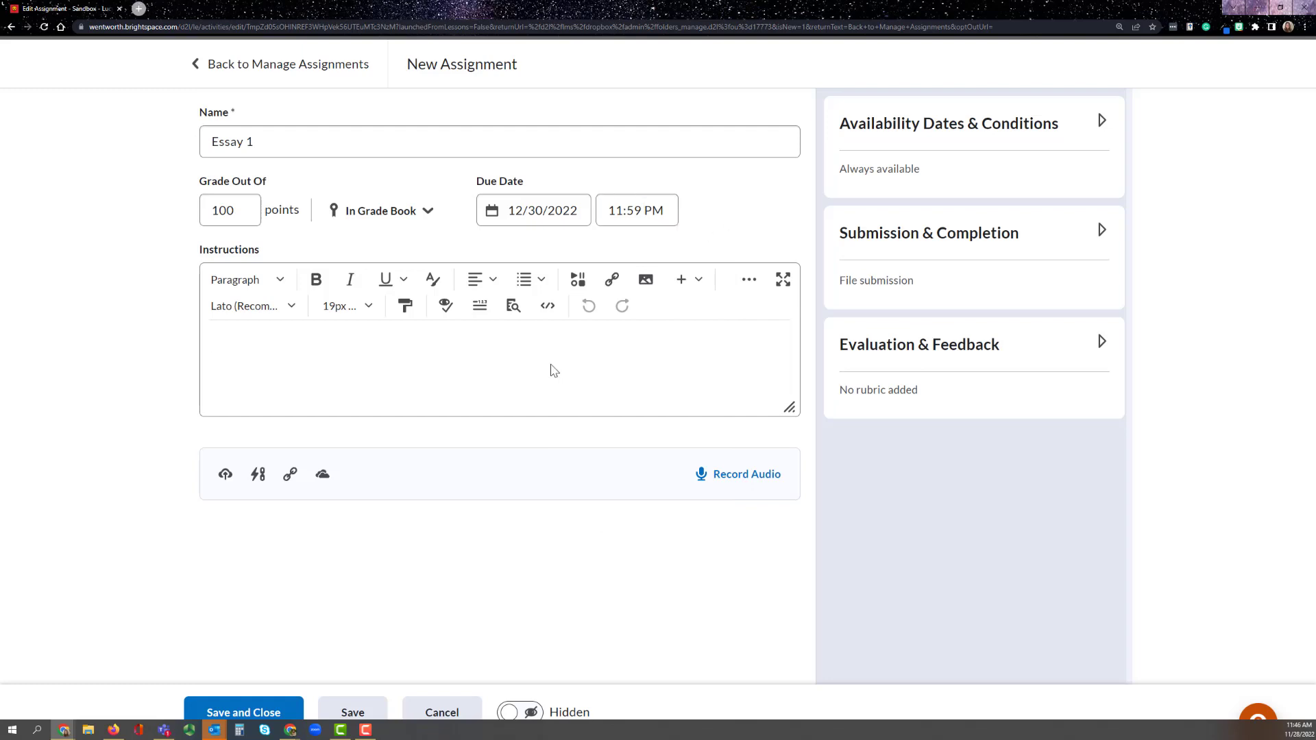
pyautogui.write('Submit your Essay 1 rough')
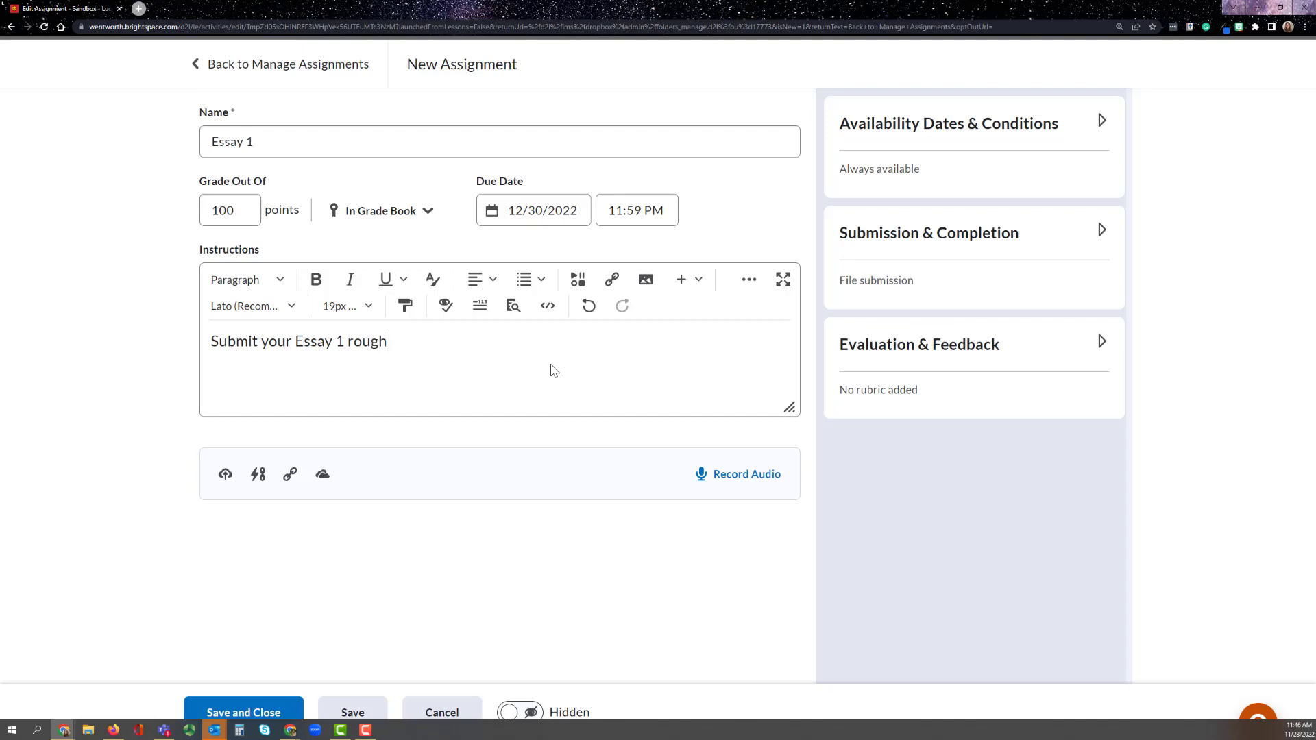
pyautogui.write(' draft here.')
# Expand the availability dates and conditions and examine the start date, end date, release condition and special access options.
pyautogui.click(958, 130)
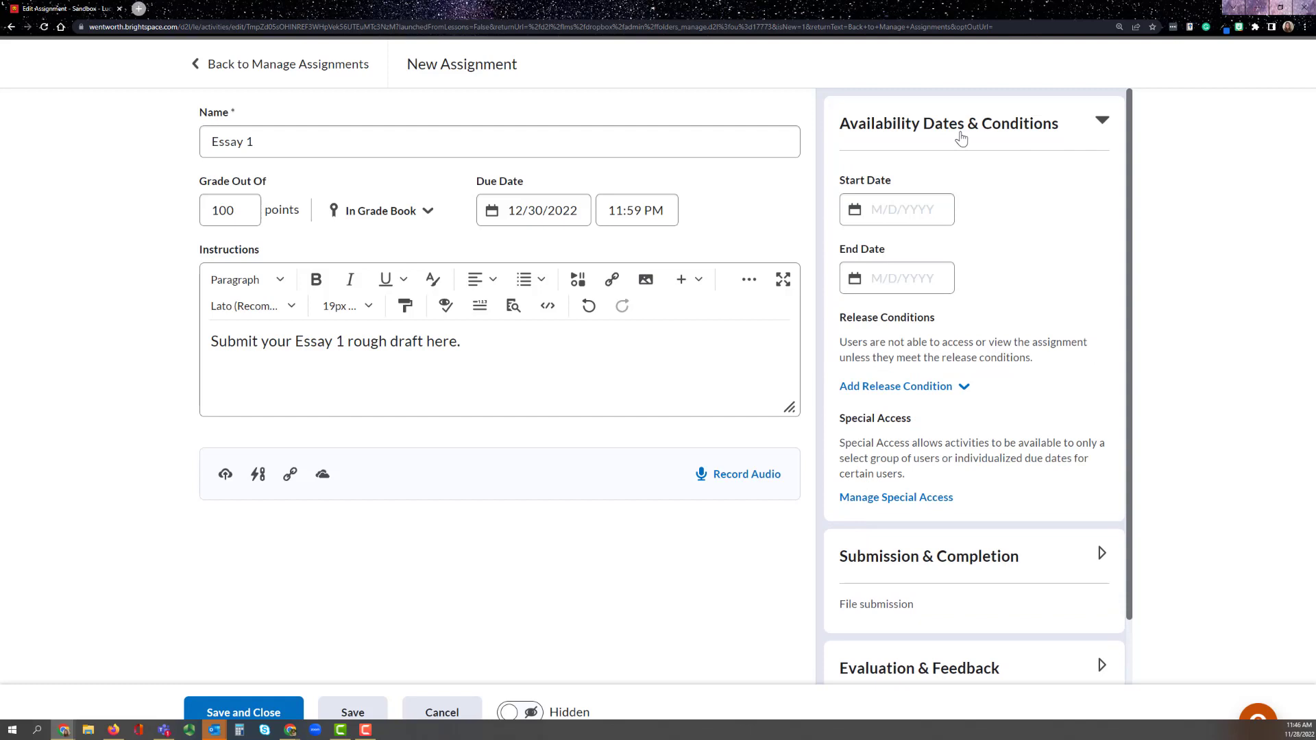
pyautogui.click(928, 208)
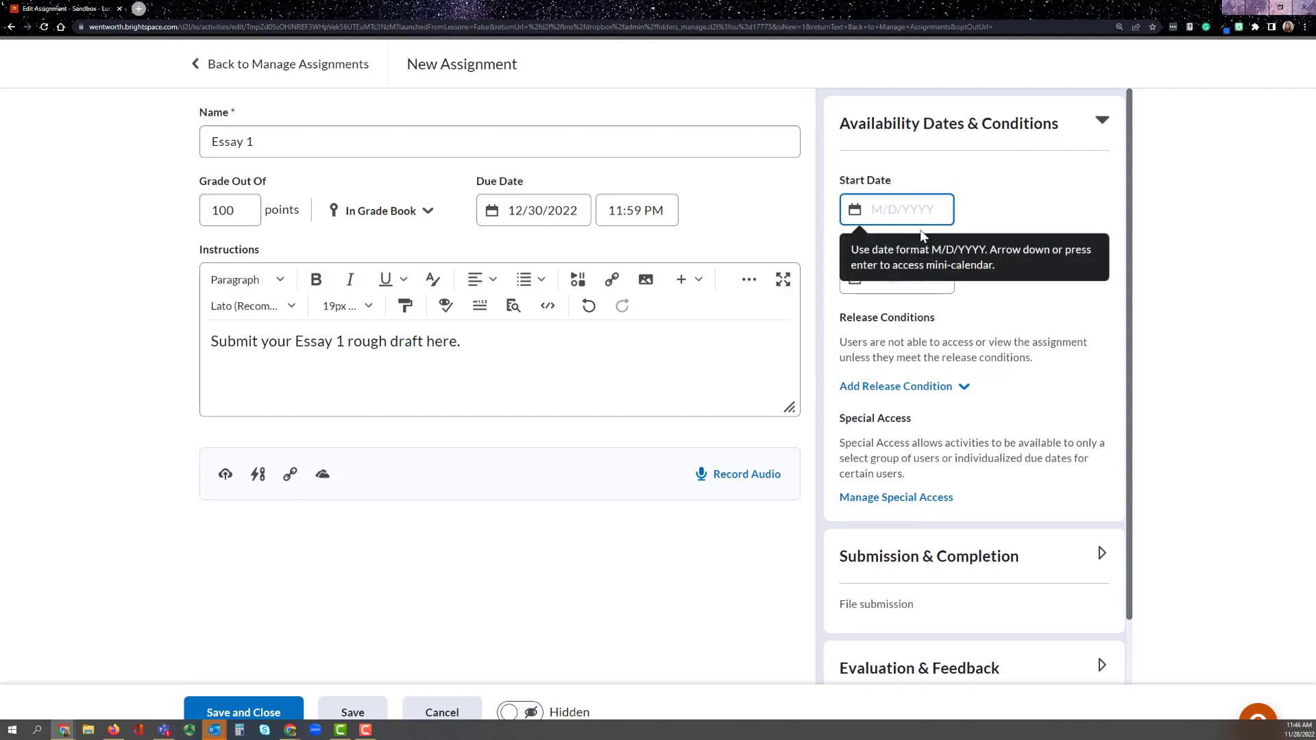
pyautogui.click(917, 273)
pyautogui.click(969, 302)
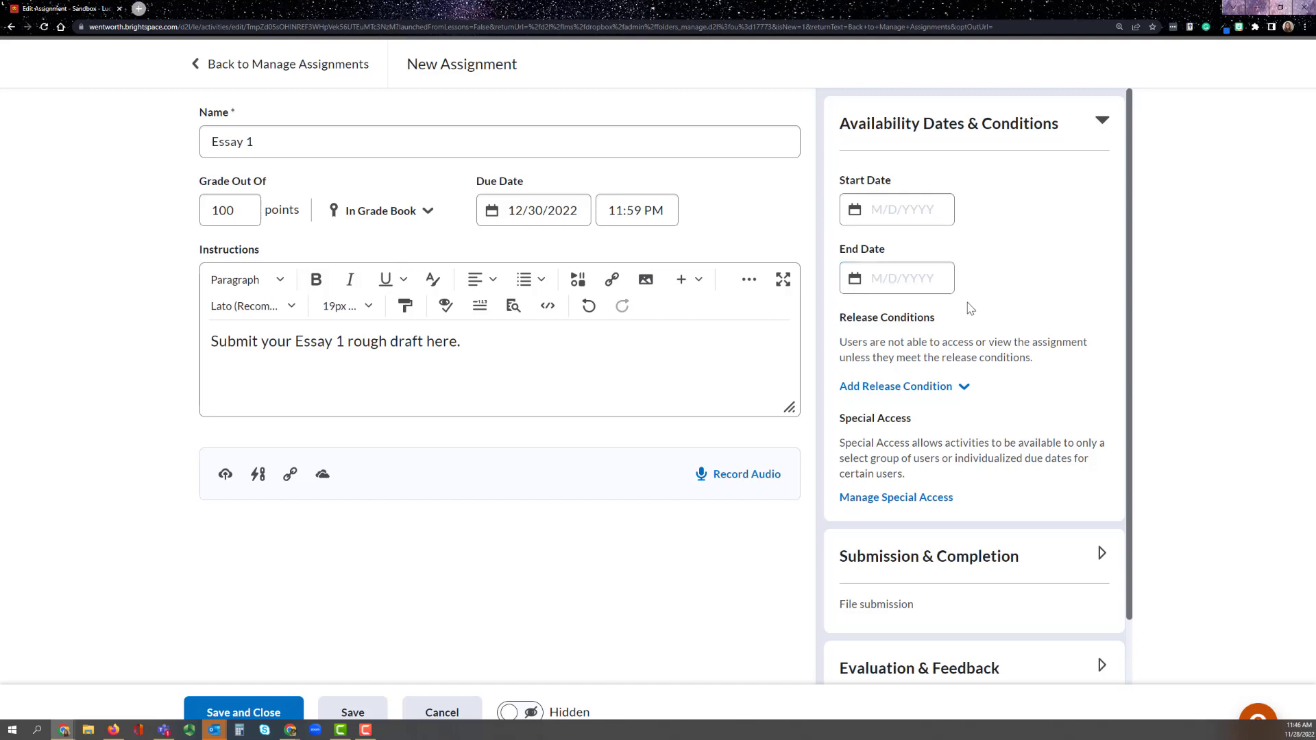
pyautogui.scroll(-1, 970, 312)
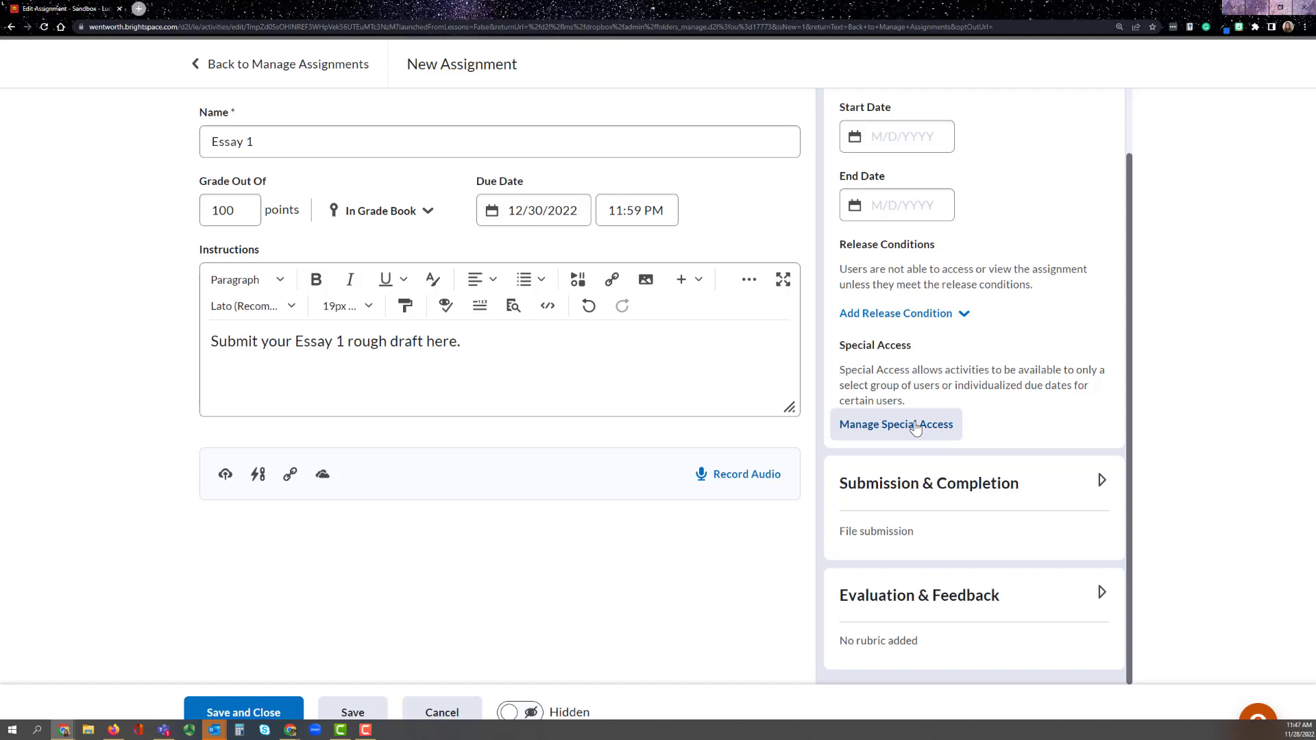
# Expand the submission and completion settings, try the Group Assignment type and return to Individual Assignment.
pyautogui.click(976, 490)
pyautogui.scroll(-5, 1093, 352)
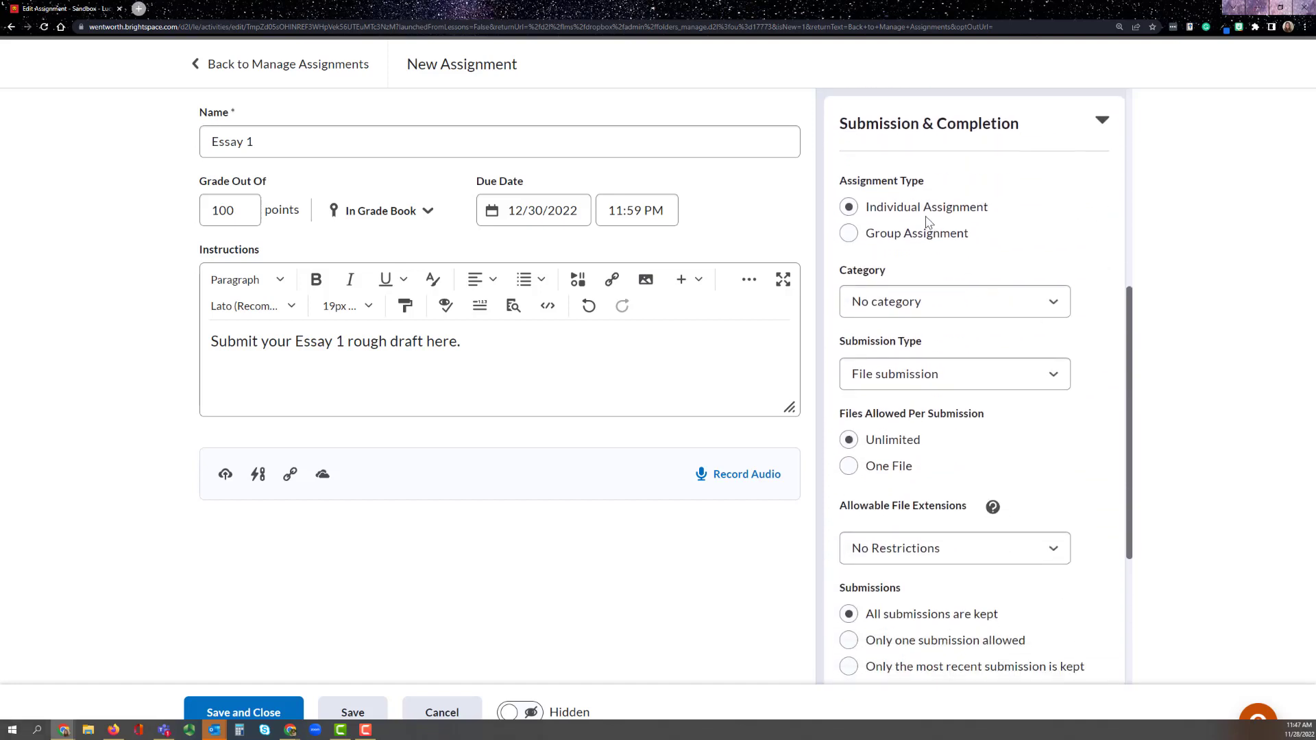
pyautogui.click(929, 218)
pyautogui.click(925, 233)
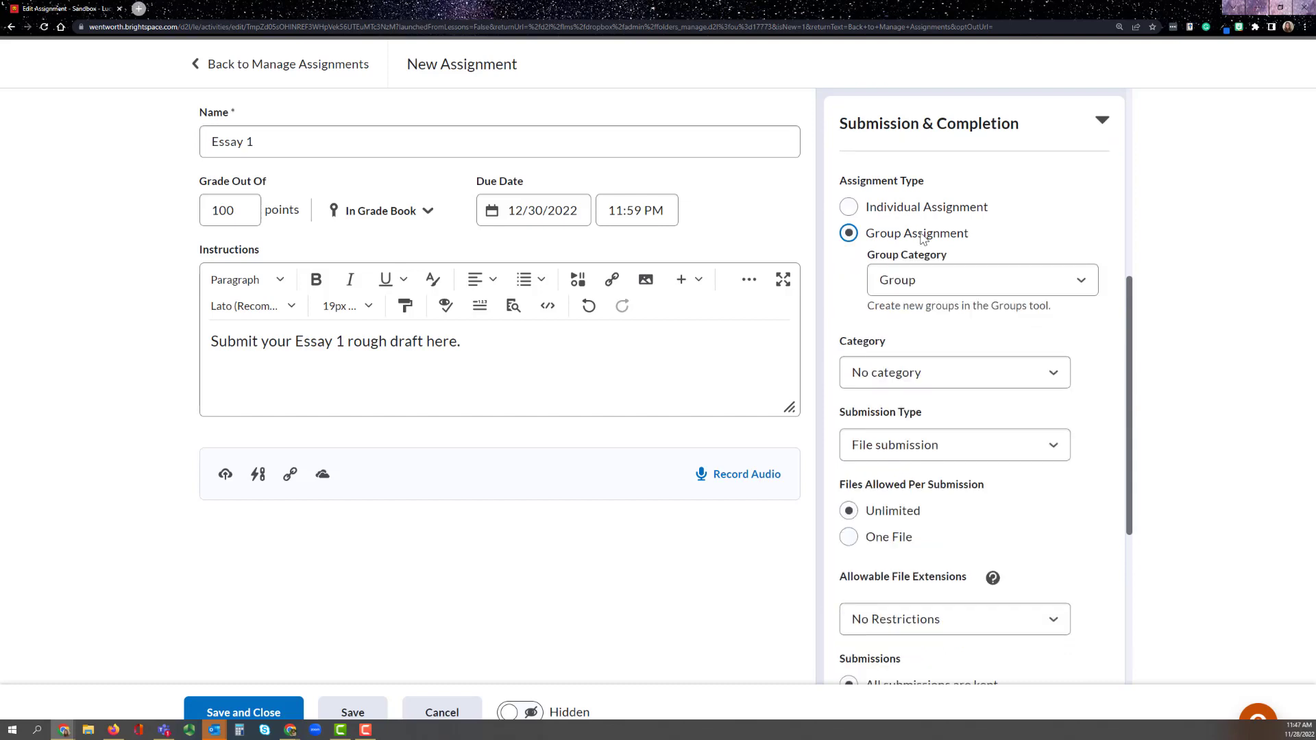
pyautogui.click(921, 217)
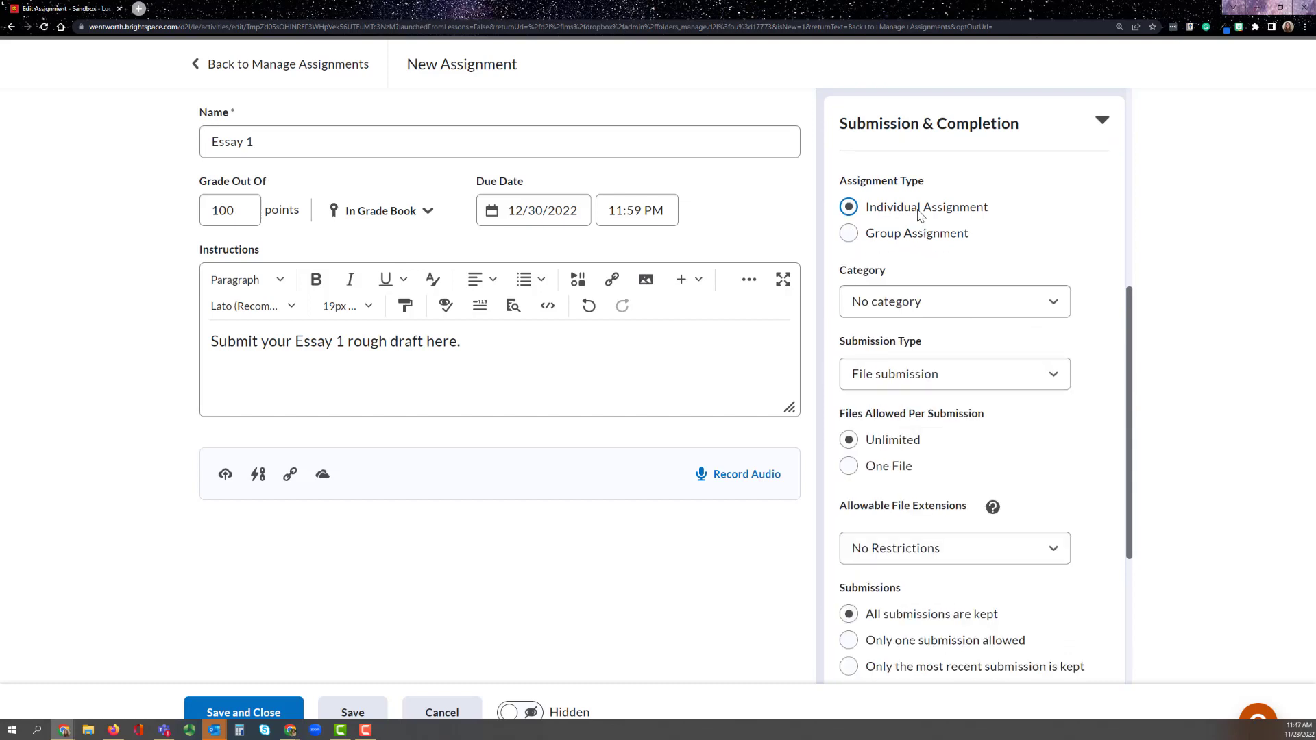
# Examine the category choices available for the assignment, leaving No category selected.
pyautogui.click(931, 305)
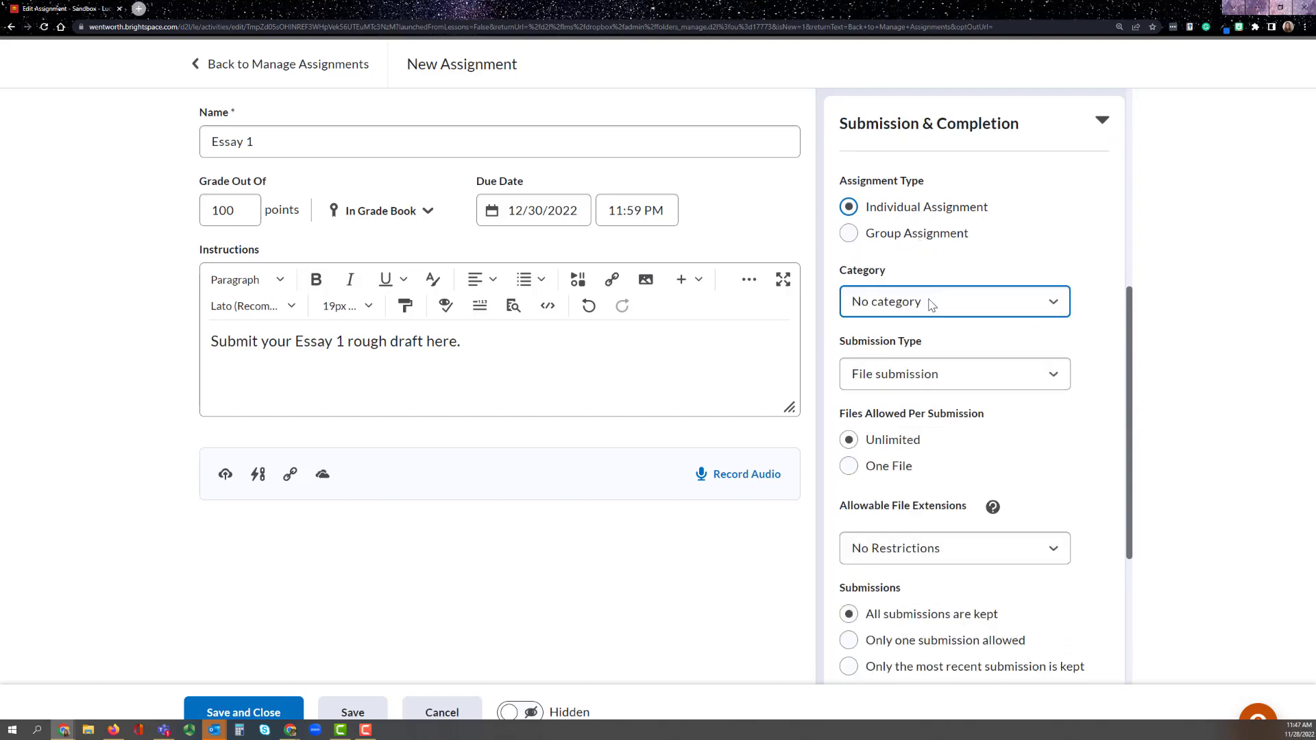
pyautogui.click(931, 305)
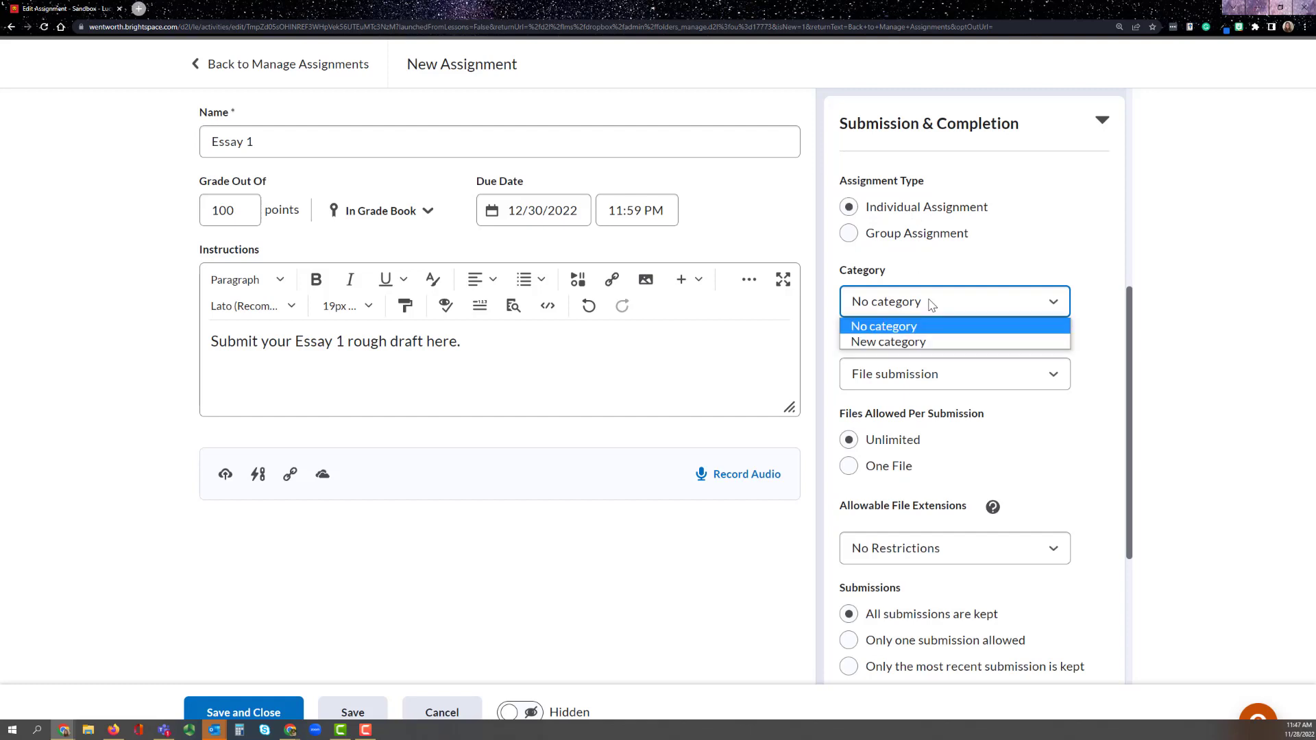
pyautogui.click(953, 275)
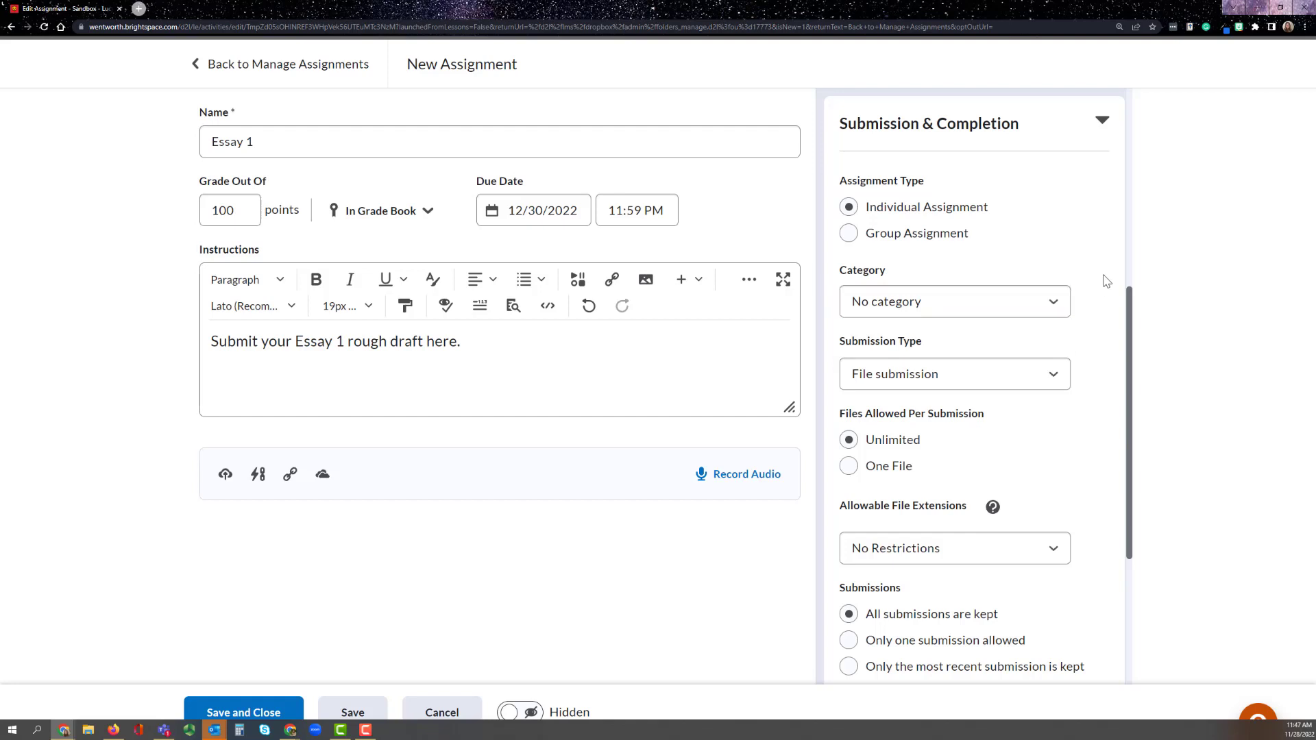
# Try the Text submission and On paper submission types for the assignment.
pyautogui.click(1055, 371)
pyautogui.scroll(-1, 1054, 369)
pyautogui.click(1059, 332)
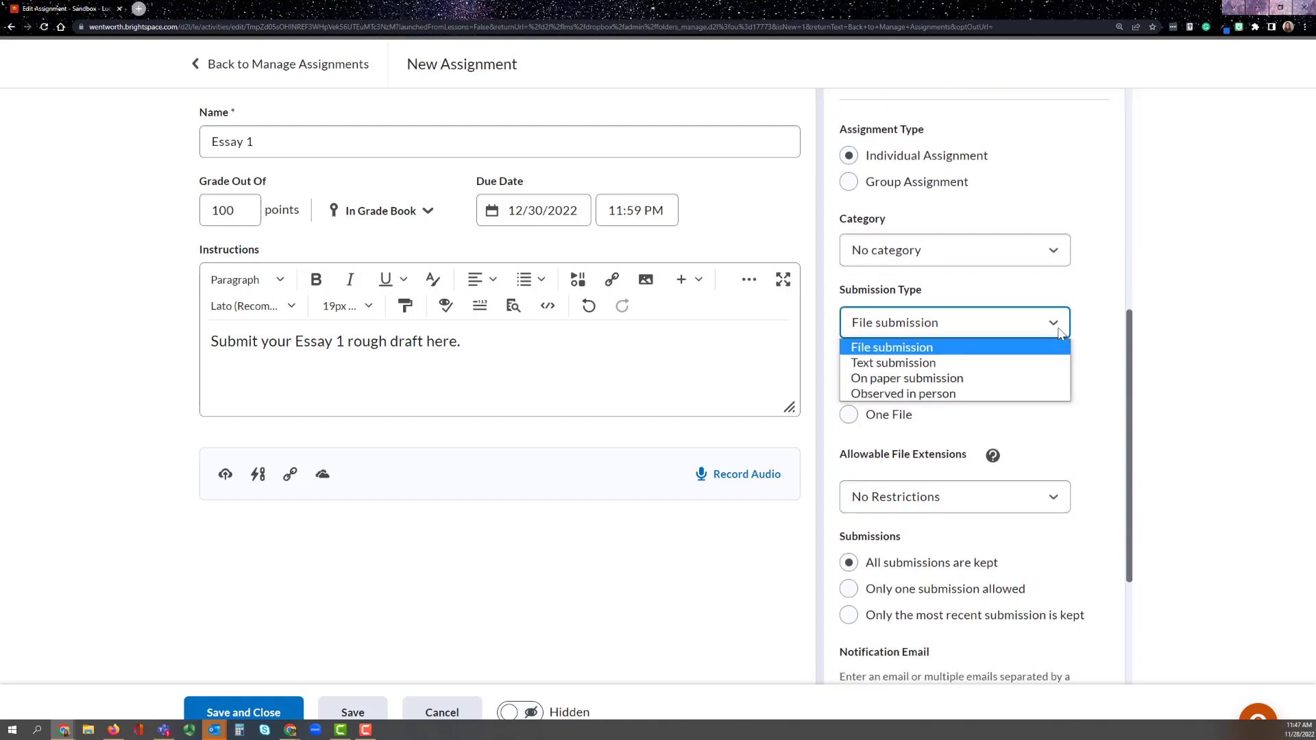
pyautogui.click(1023, 364)
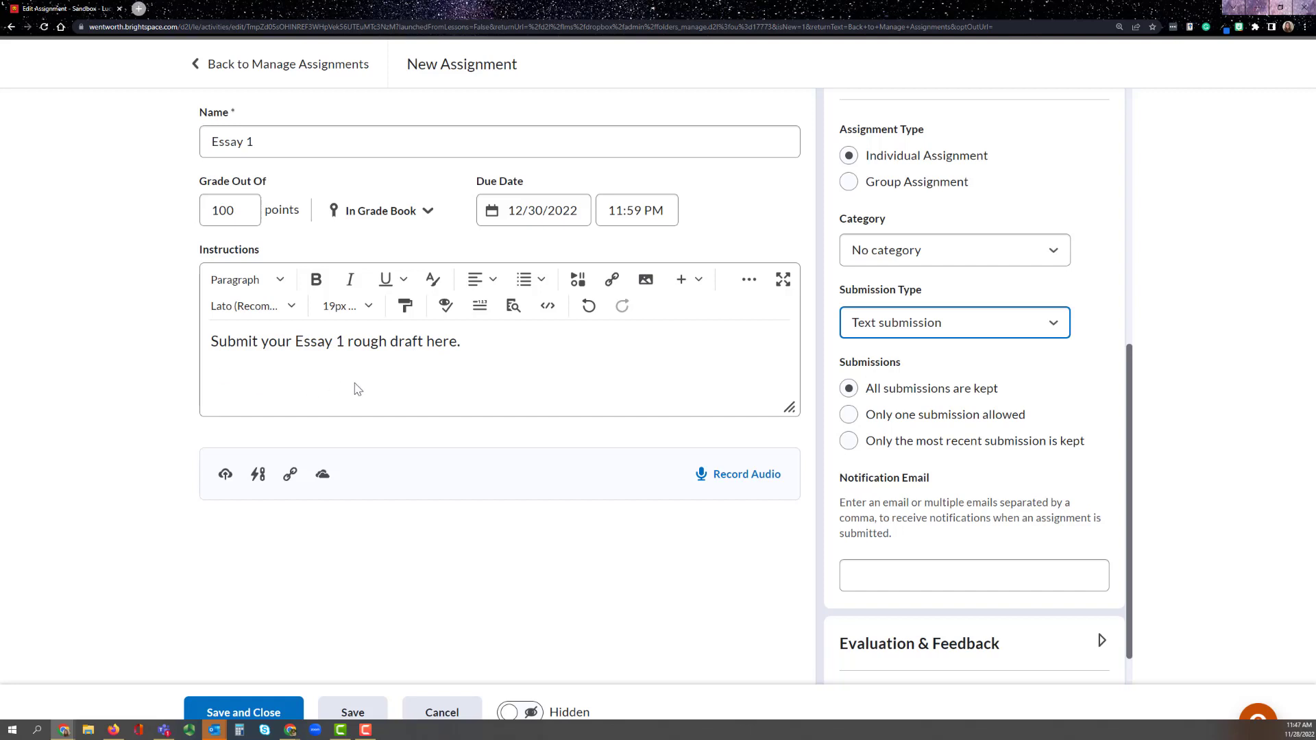
pyautogui.click(907, 326)
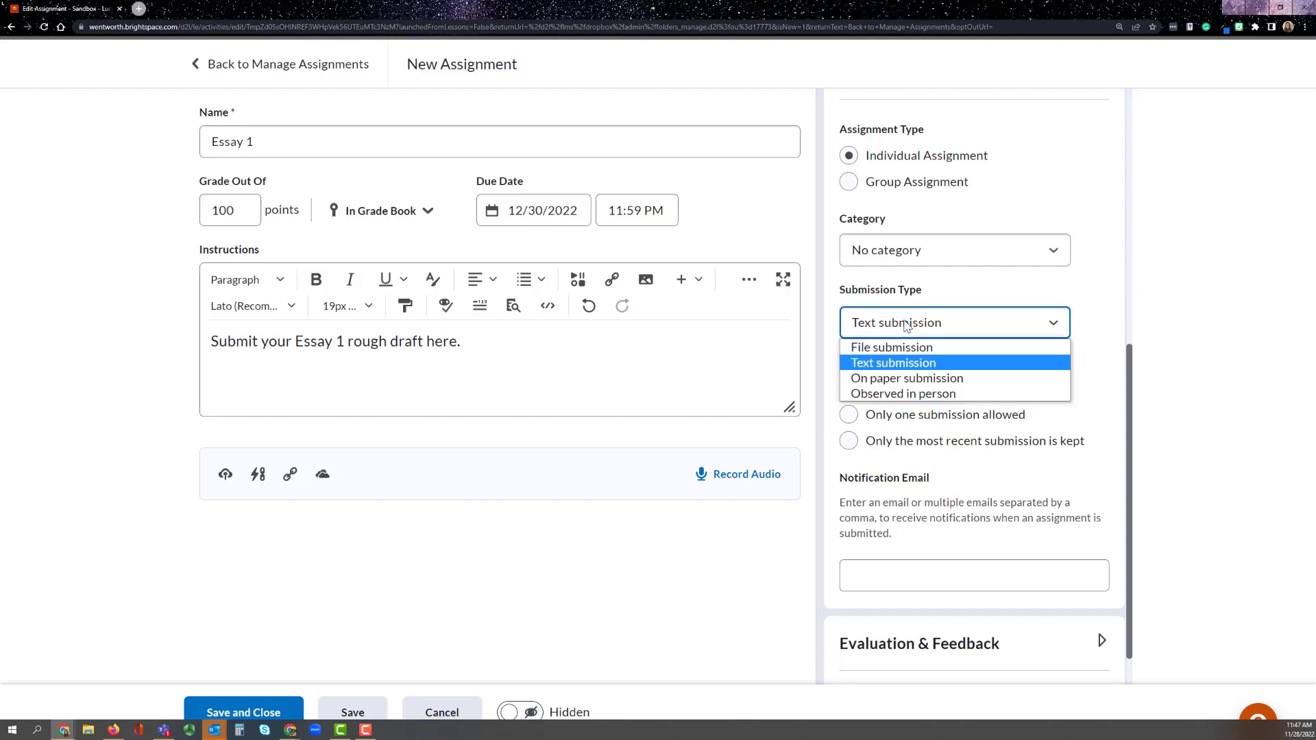
pyautogui.click(915, 378)
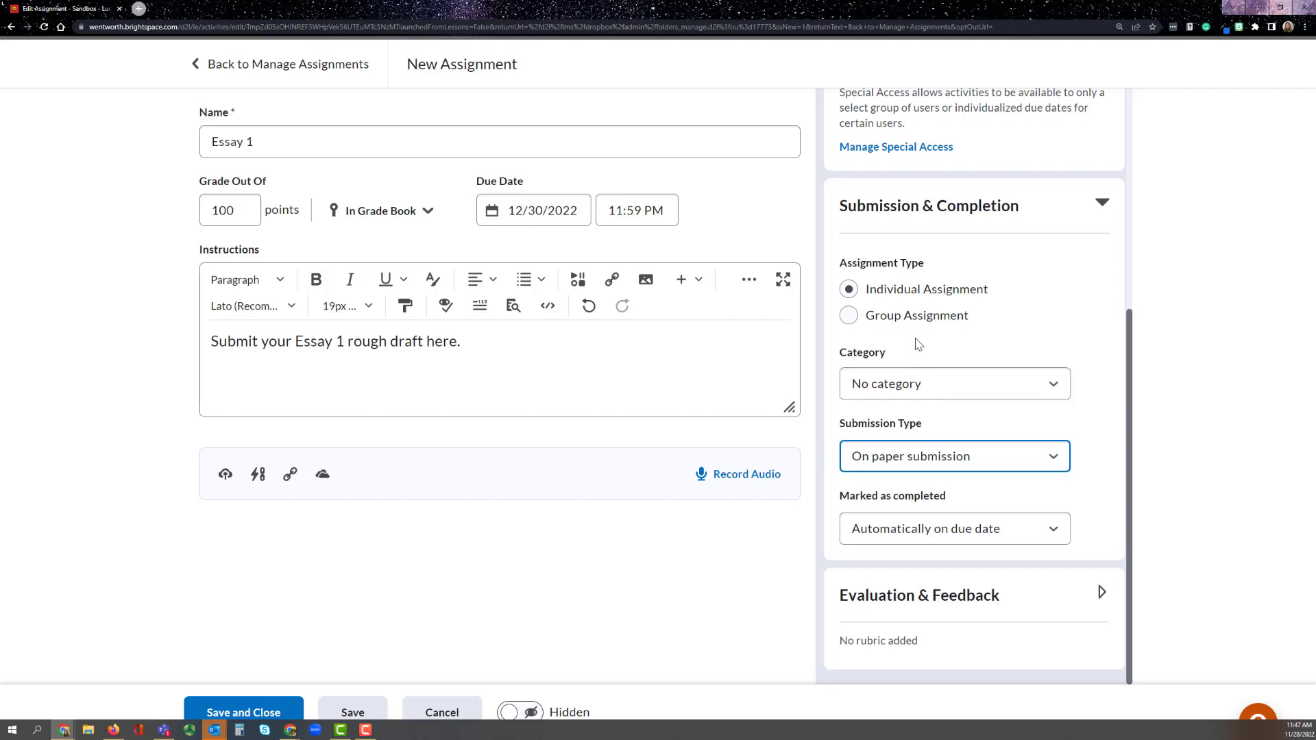
pyautogui.click(930, 458)
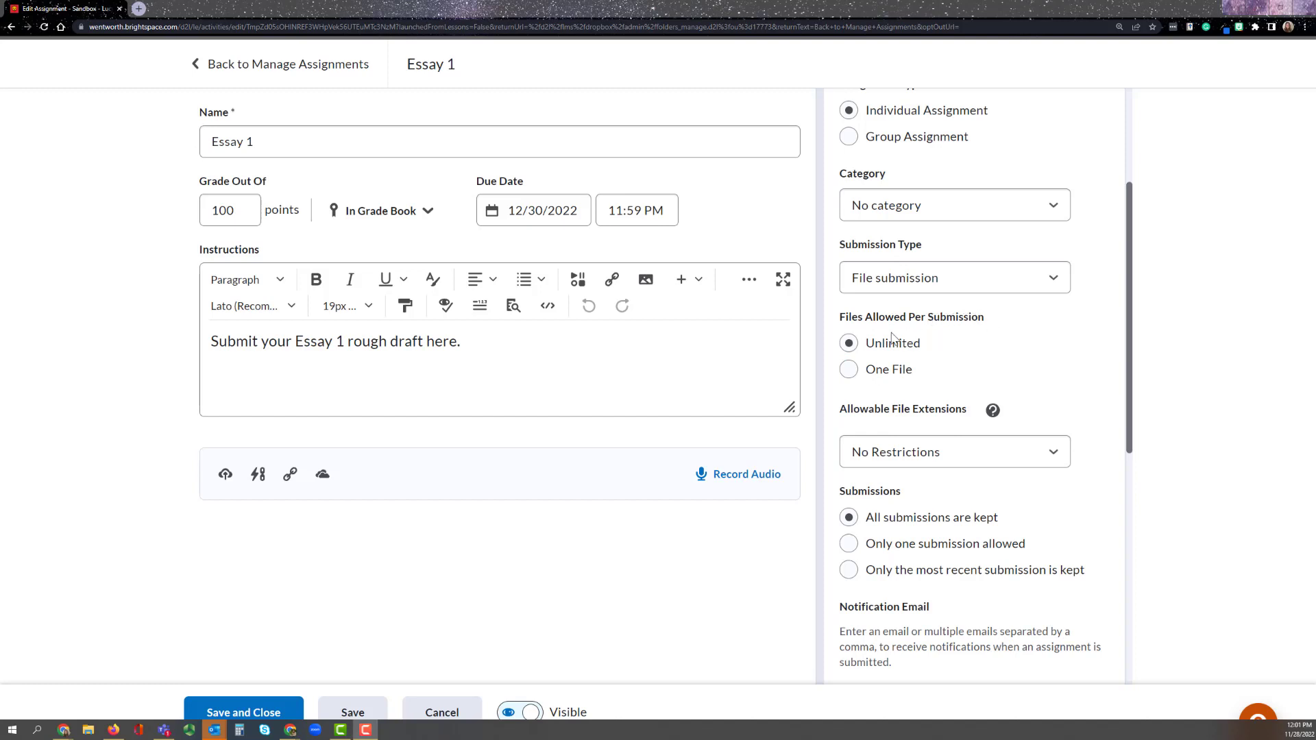
# Keep unlimited files per submission and restrict allowable file extensions to the custom types .pdf, .doc, .docx.
pyautogui.click(876, 349)
pyautogui.scroll(-1, 890, 352)
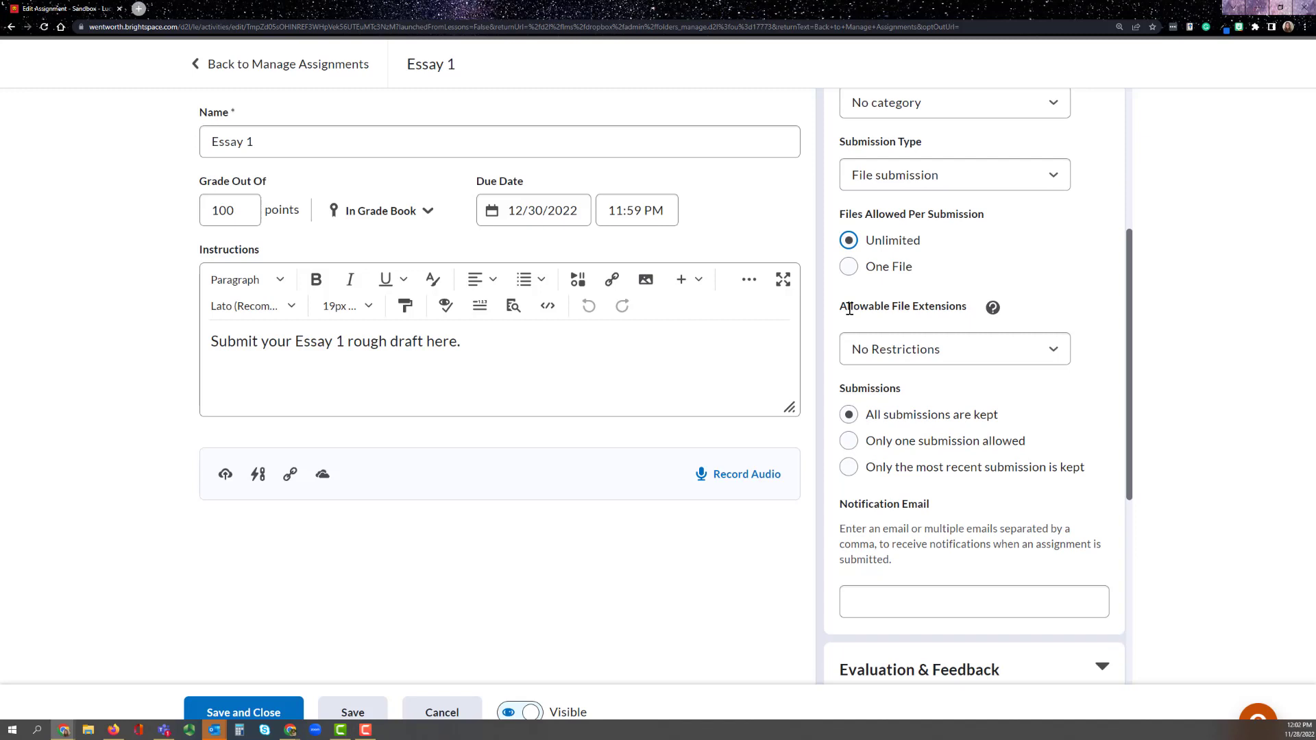
pyautogui.click(920, 357)
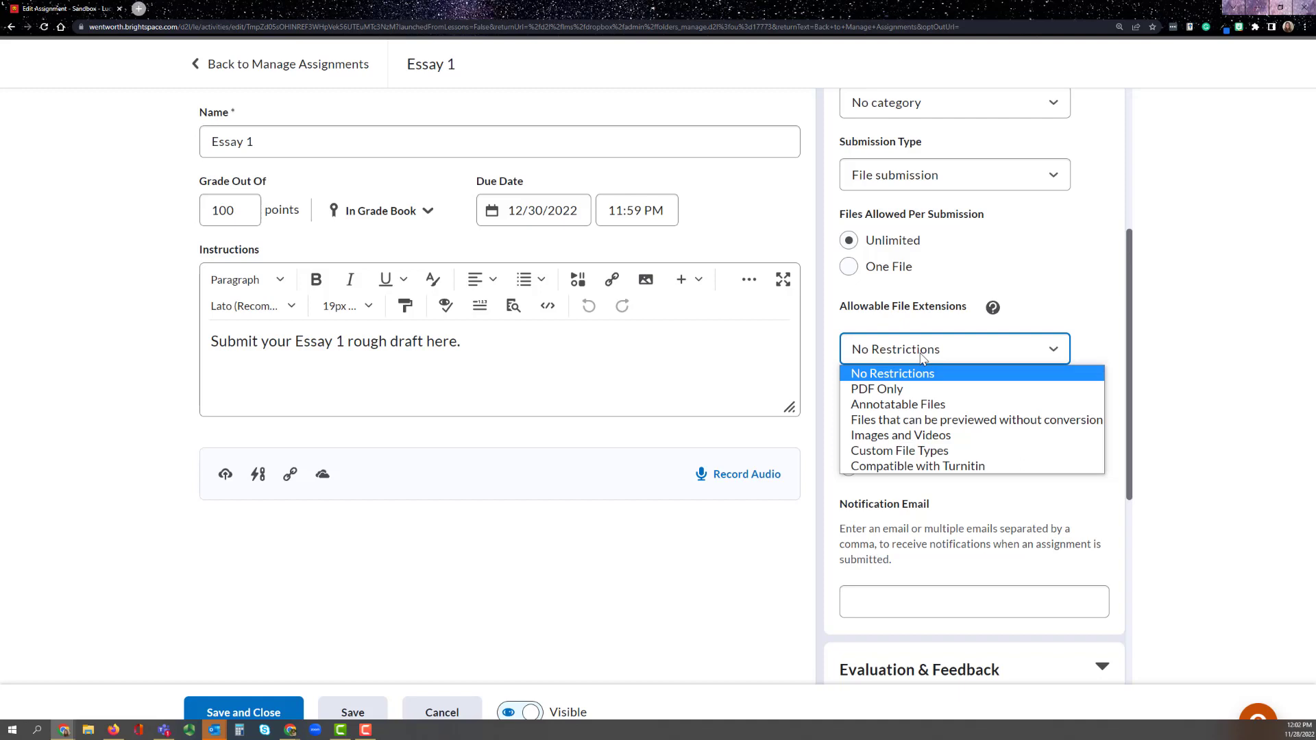
pyautogui.click(910, 456)
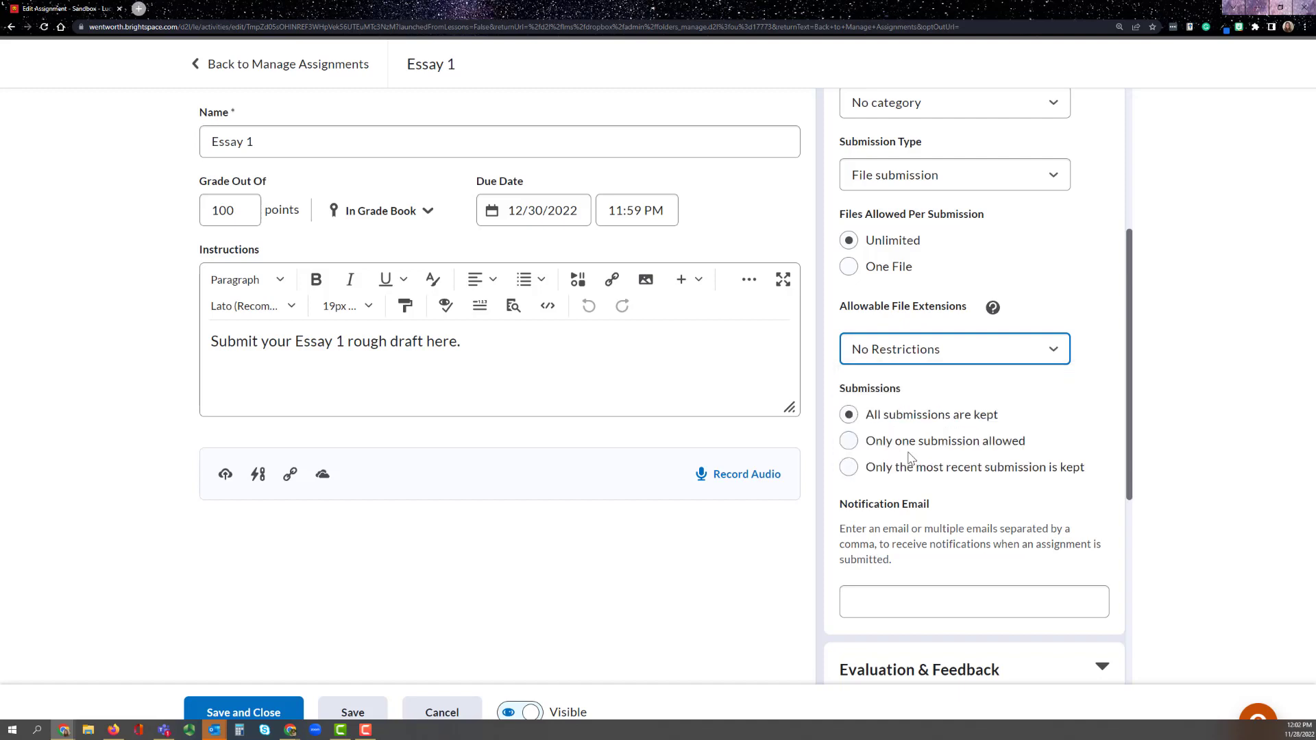
pyautogui.click(905, 433)
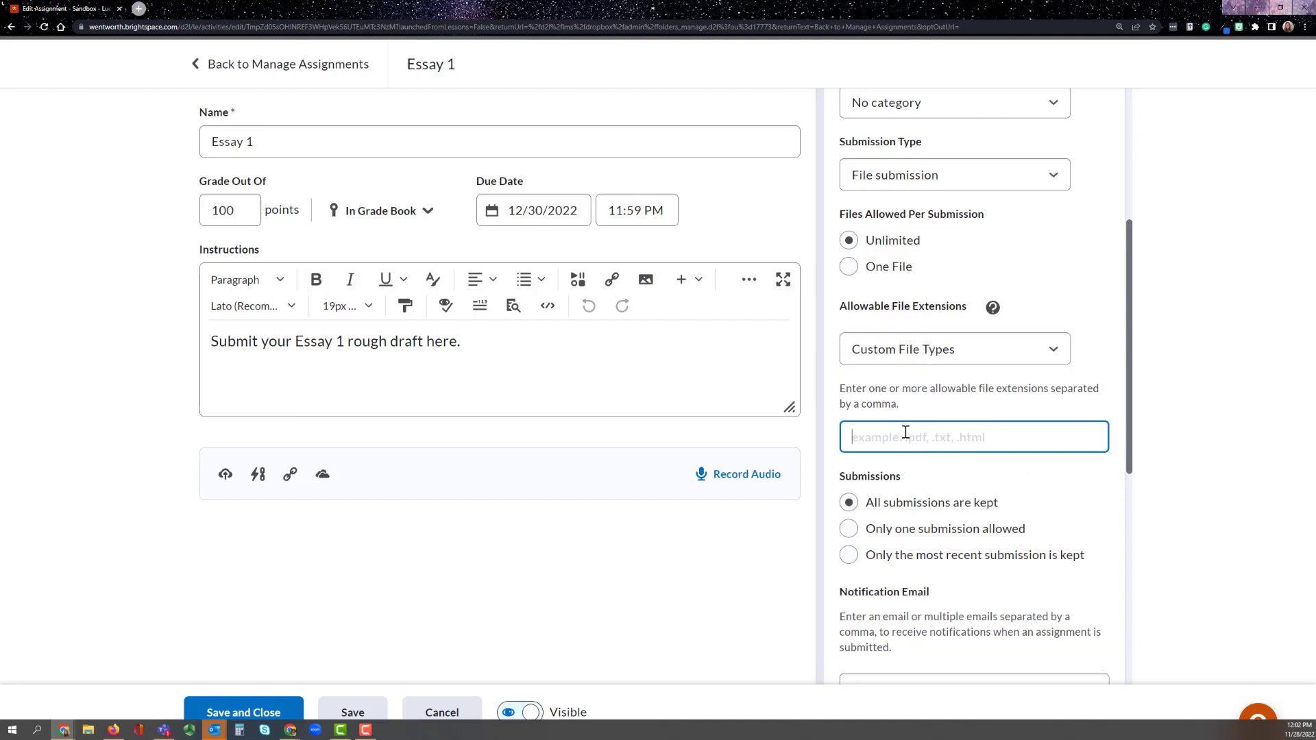
pyautogui.write('.pdf, .doc, .docx')
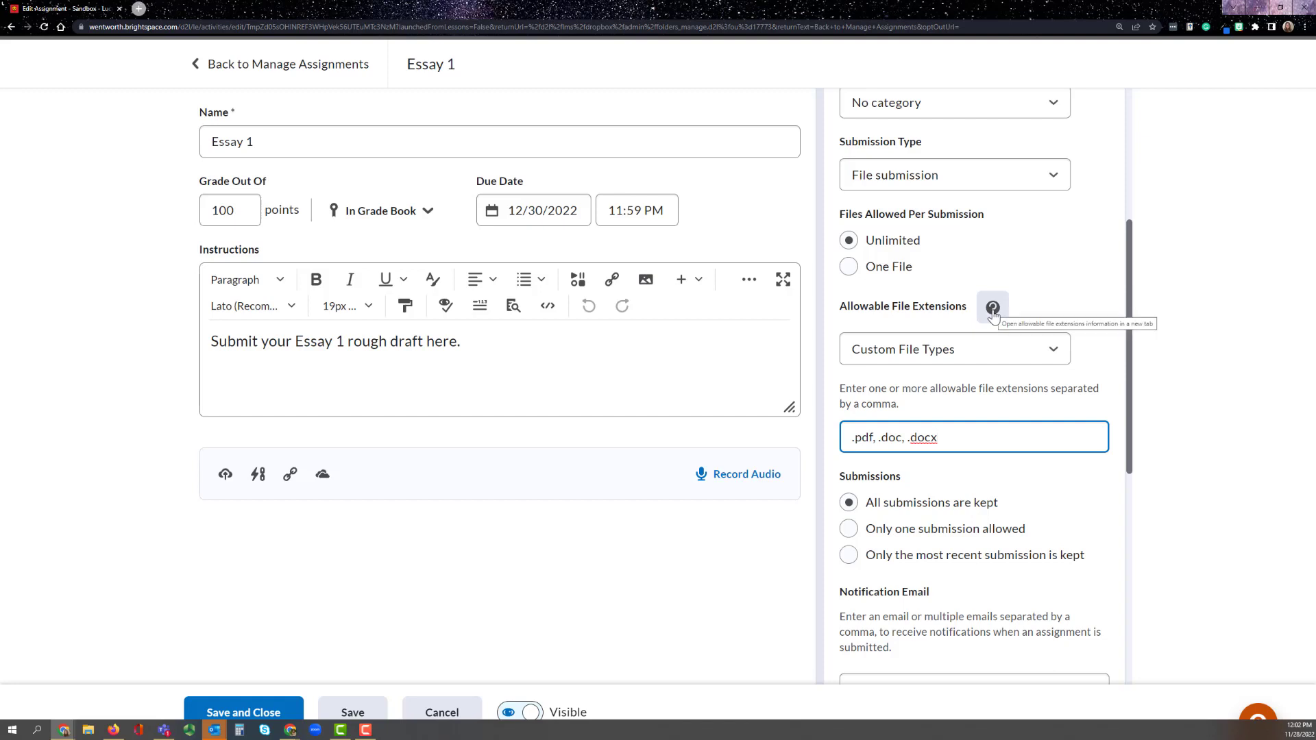
# Examine the options for keeping submissions and the notification email field, leaving the field empty.
pyautogui.scroll(-3, 1075, 422)
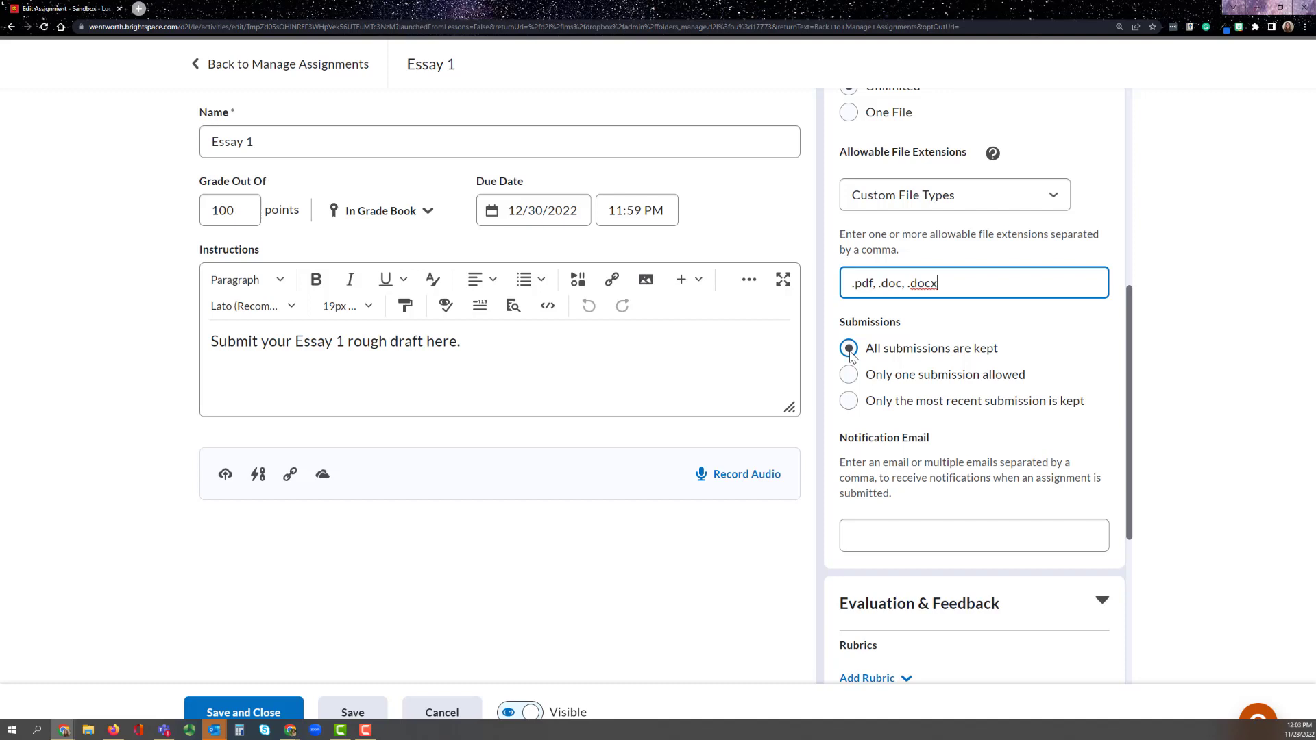
pyautogui.scroll(-2, 870, 398)
pyautogui.click(897, 437)
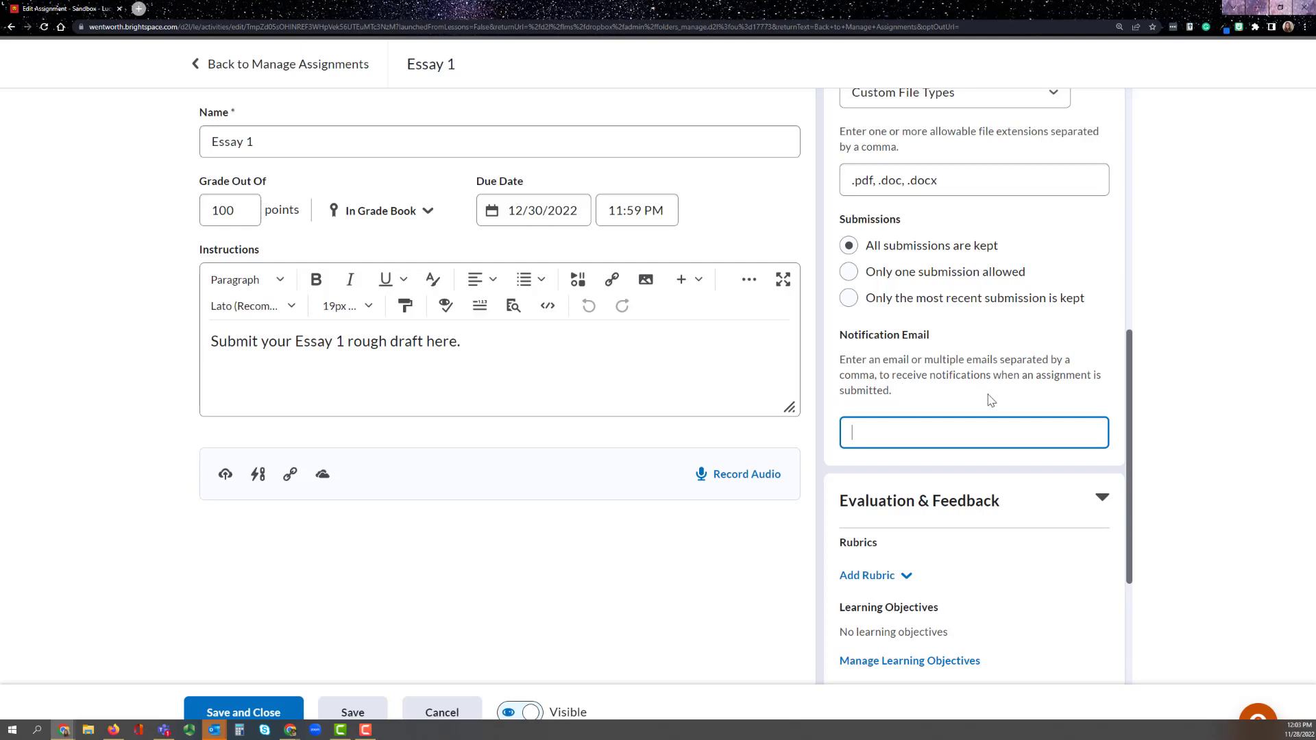
pyautogui.scroll(-1, 1033, 406)
pyautogui.scroll(2, 1036, 411)
pyautogui.scroll(-1, 1047, 442)
pyautogui.scroll(-3, 1047, 442)
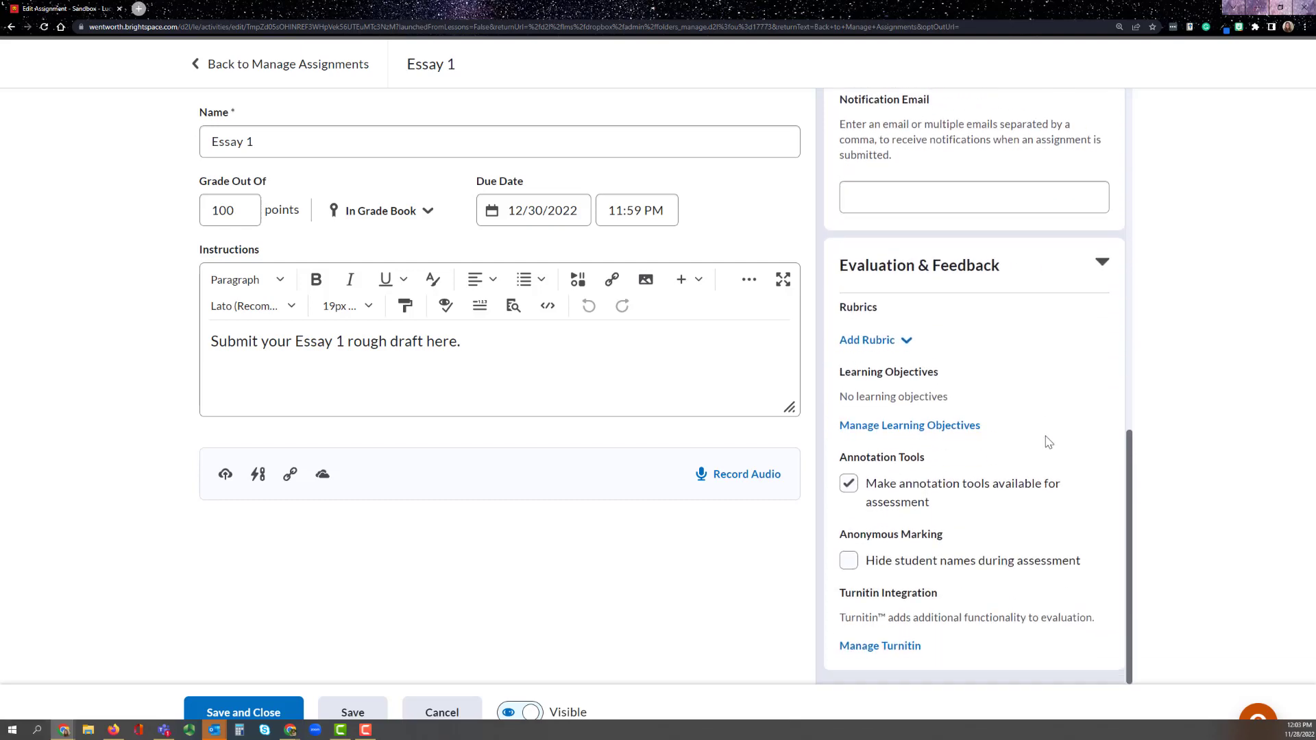
# Examine the rubric, learning objectives and anonymous marking options under Evaluation & Feedback, leaving them as they are.
pyautogui.click(908, 345)
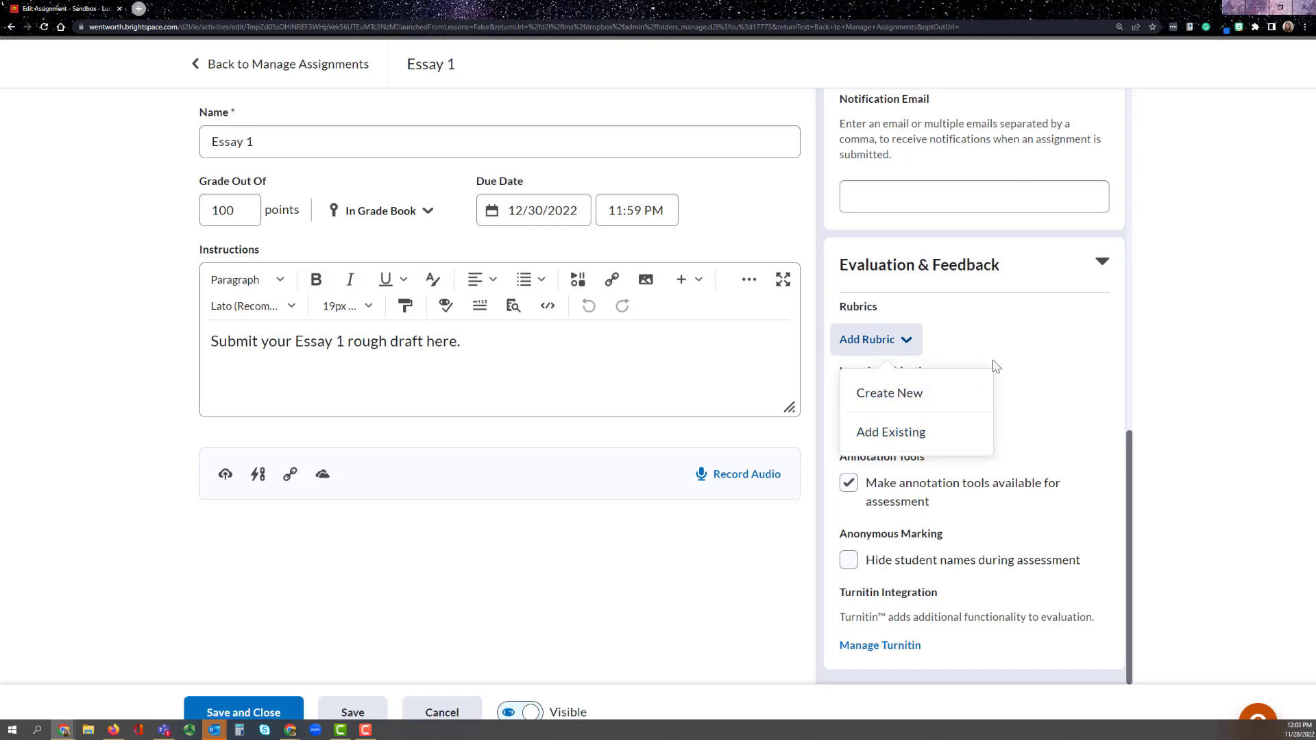
pyautogui.click(1031, 355)
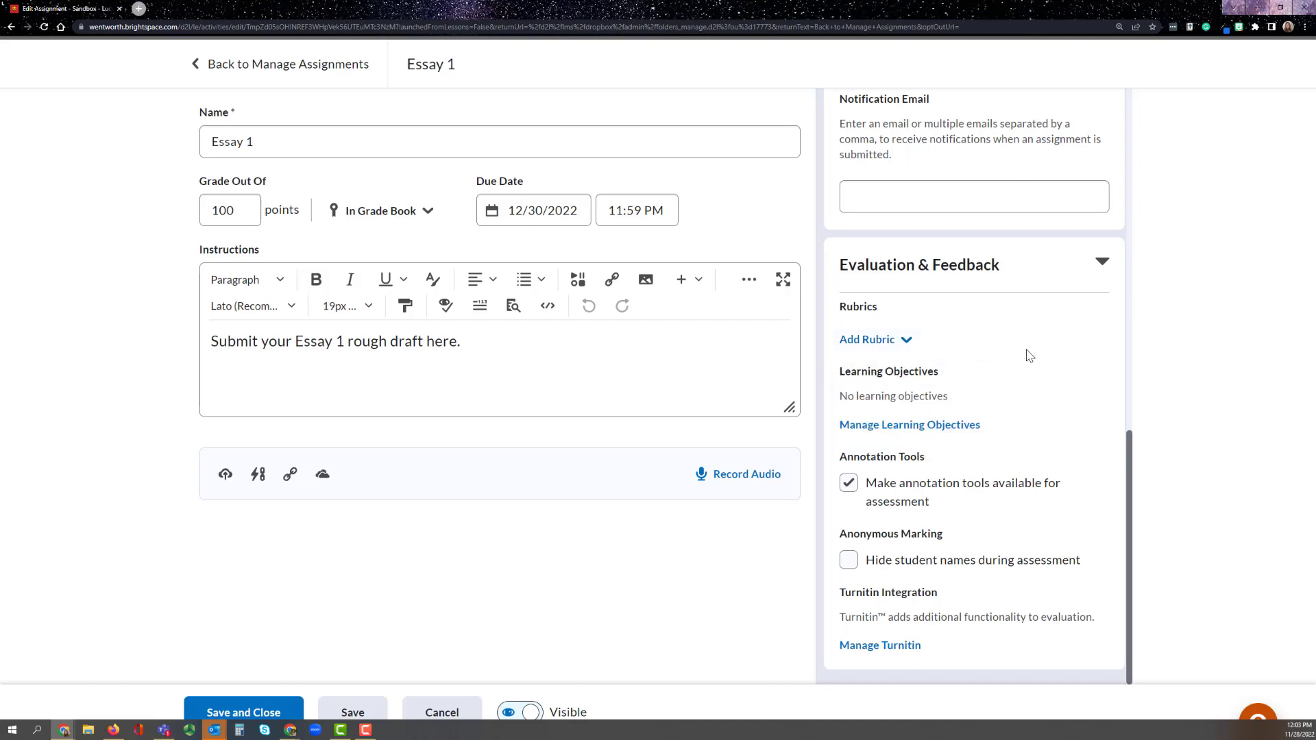
pyautogui.click(906, 425)
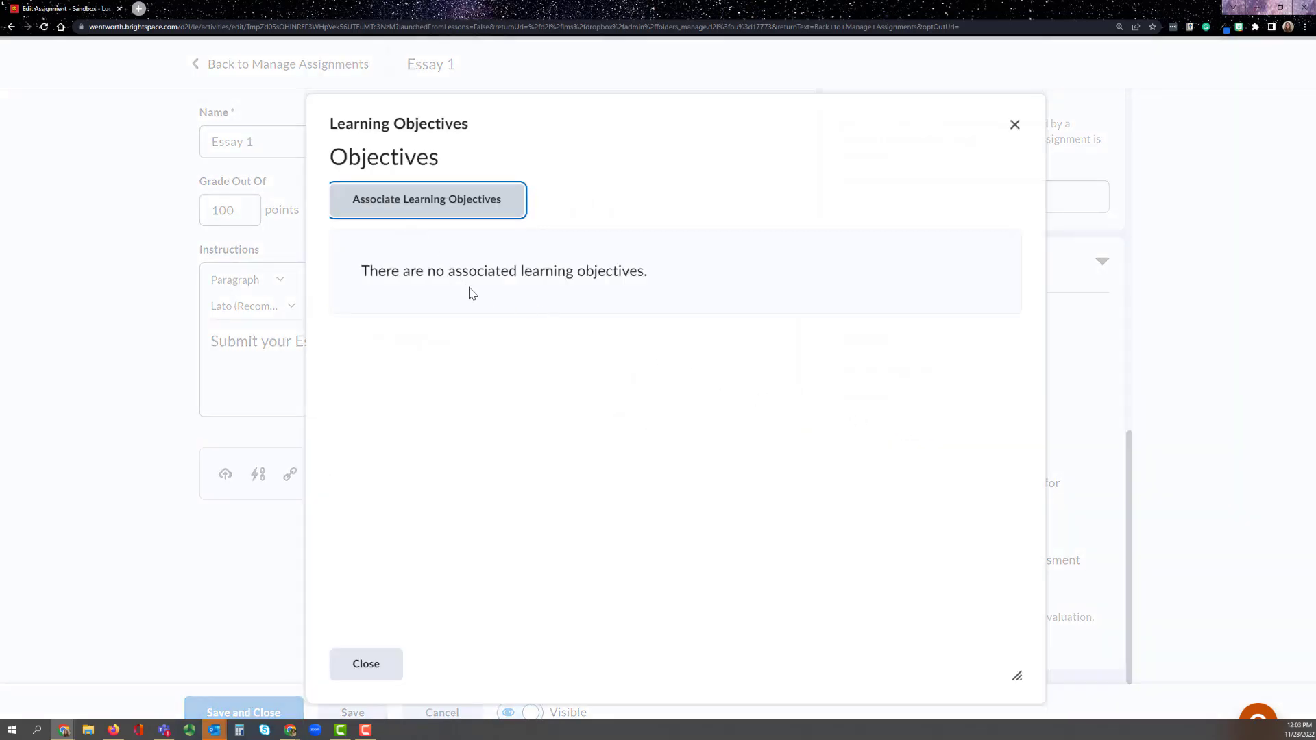
pyautogui.click(1013, 126)
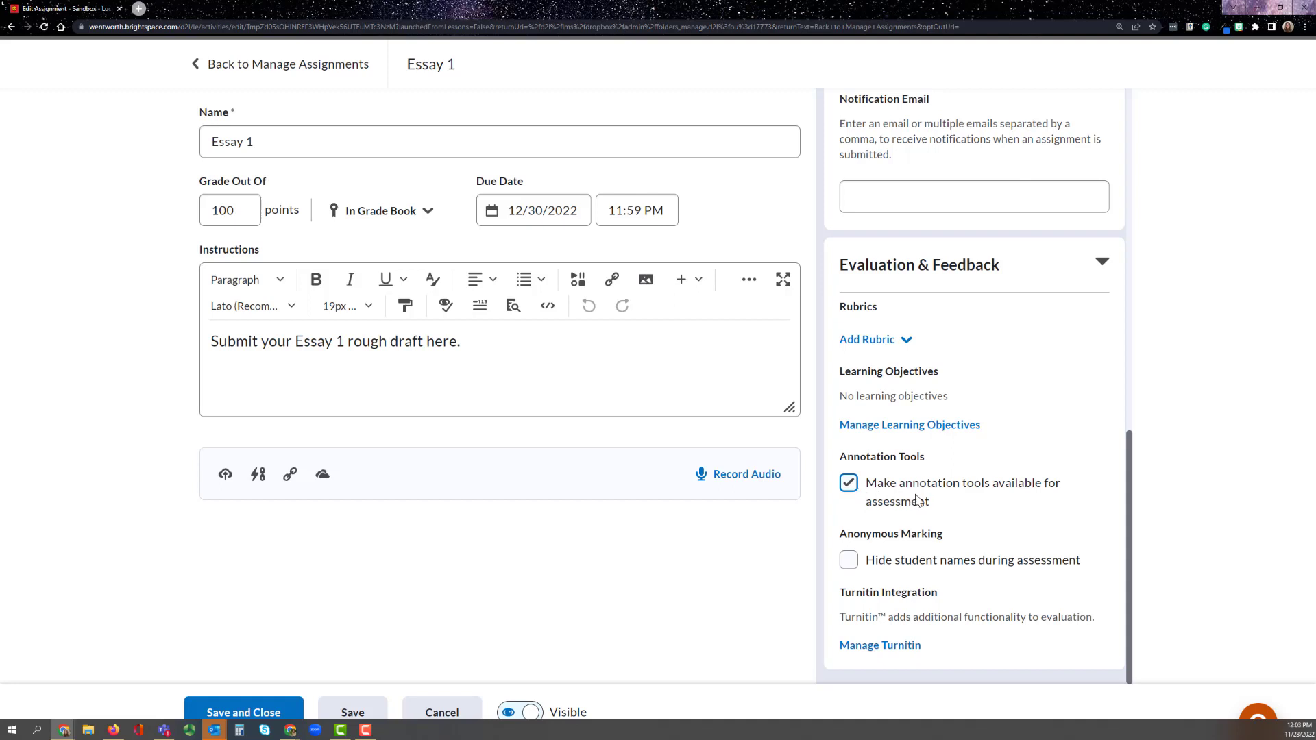
pyautogui.click(855, 560)
pyautogui.click(850, 562)
# Enable the Turnitin Similarity Report for this folder and allow learners to see similarity scores in their submission folder.
pyautogui.click(871, 646)
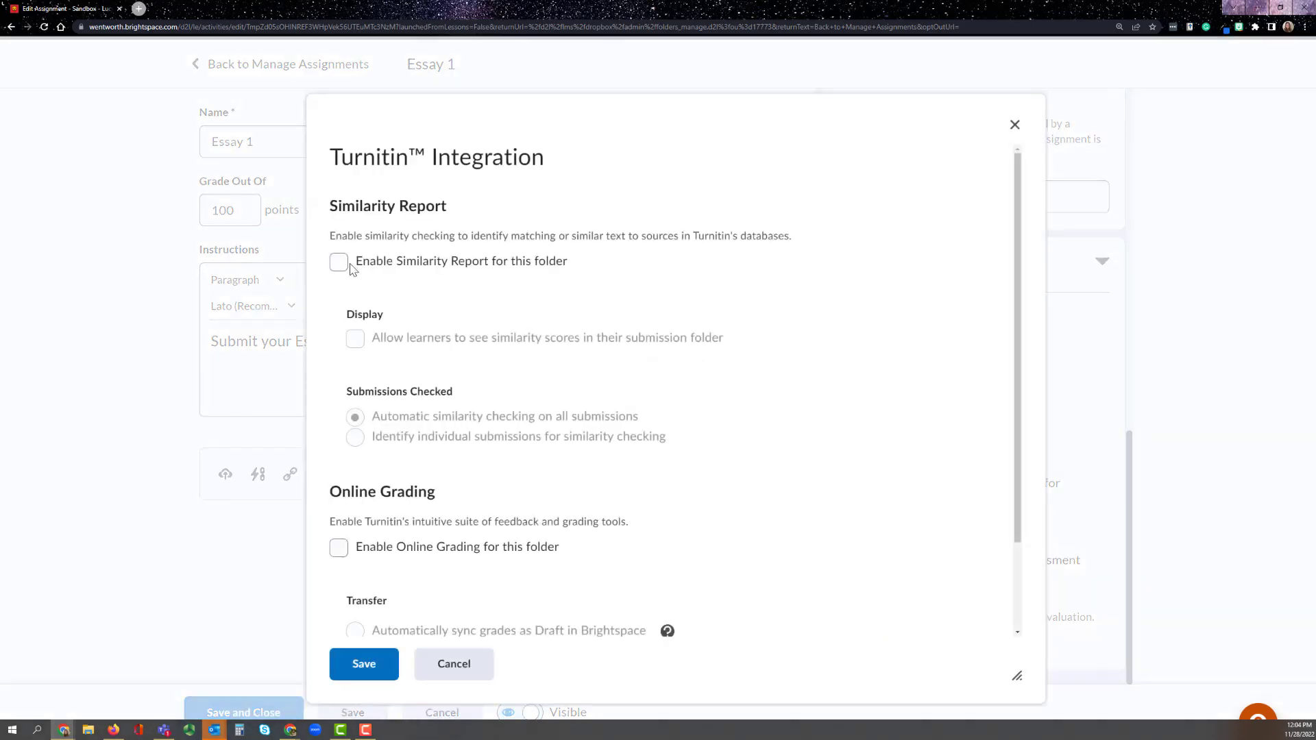
pyautogui.click(340, 265)
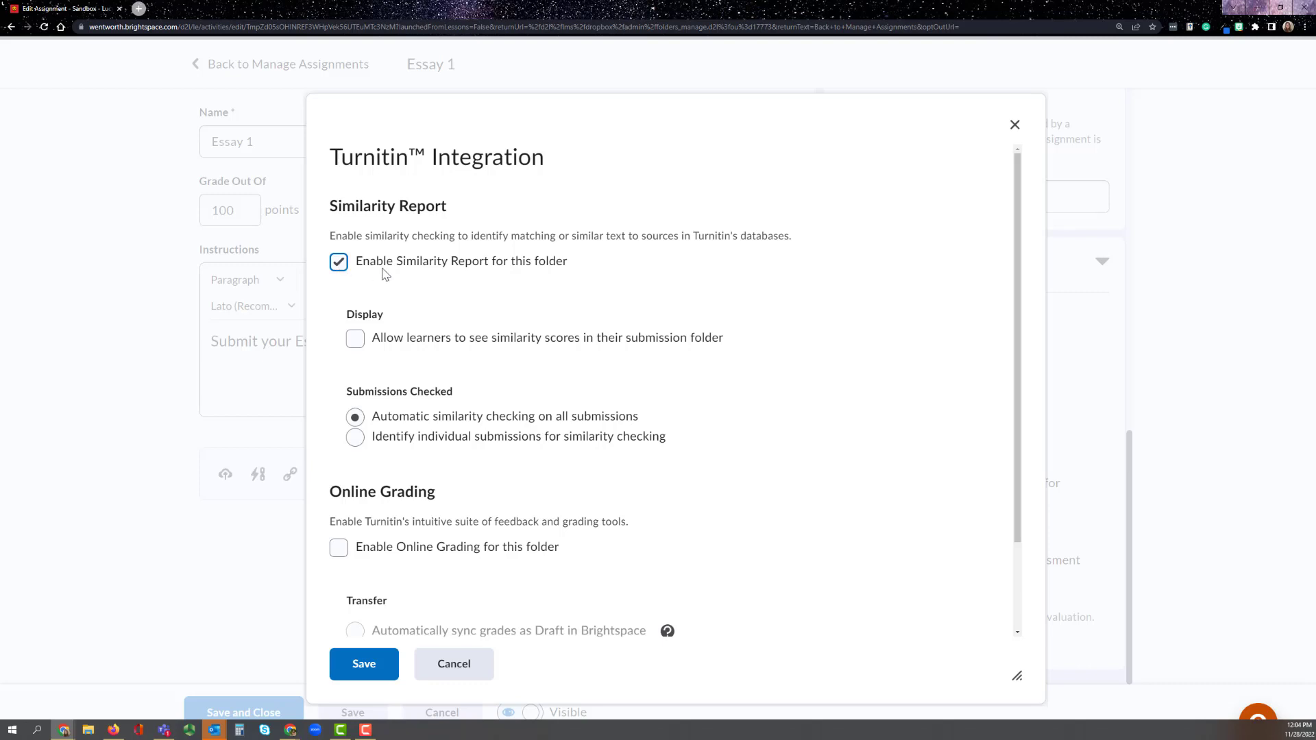
pyautogui.click(362, 340)
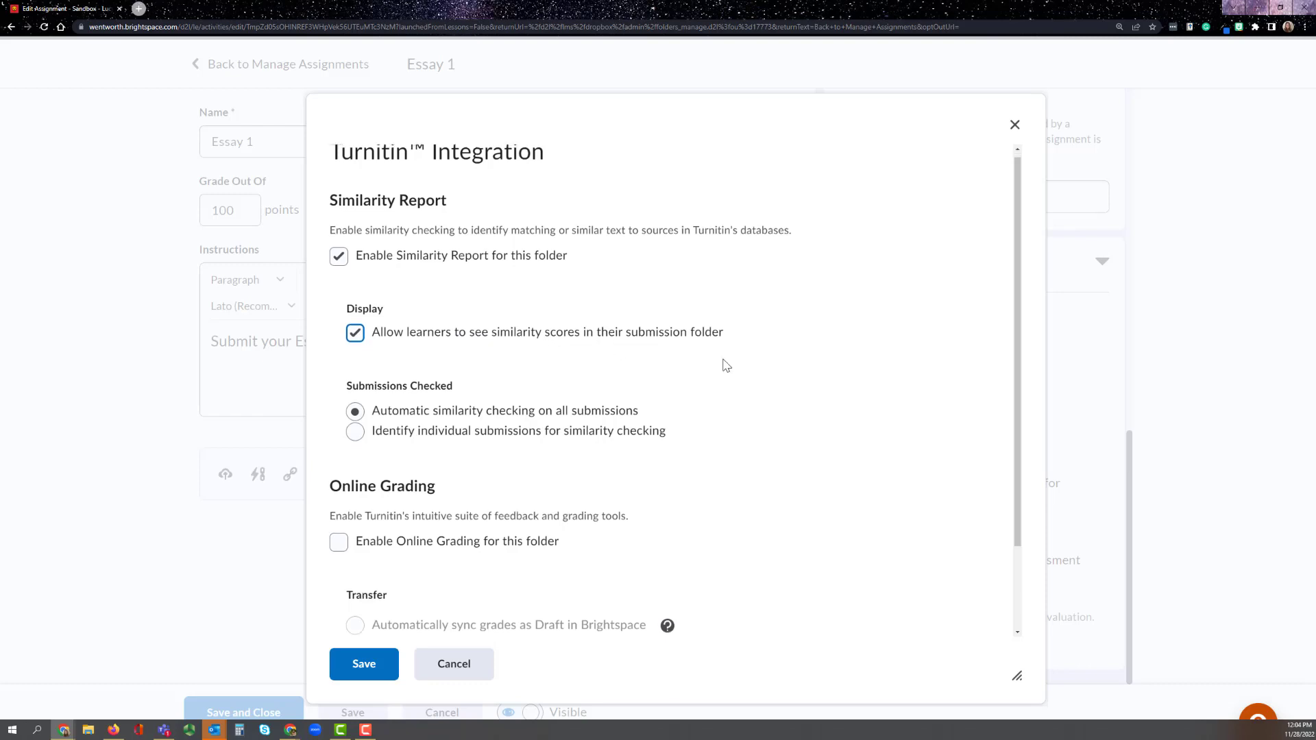
# Review Turnitin's additional submission, comparison and similarity report options and submit them without saving the settings for future use.
pyautogui.scroll(-2, 726, 365)
pyautogui.scroll(-1, 726, 366)
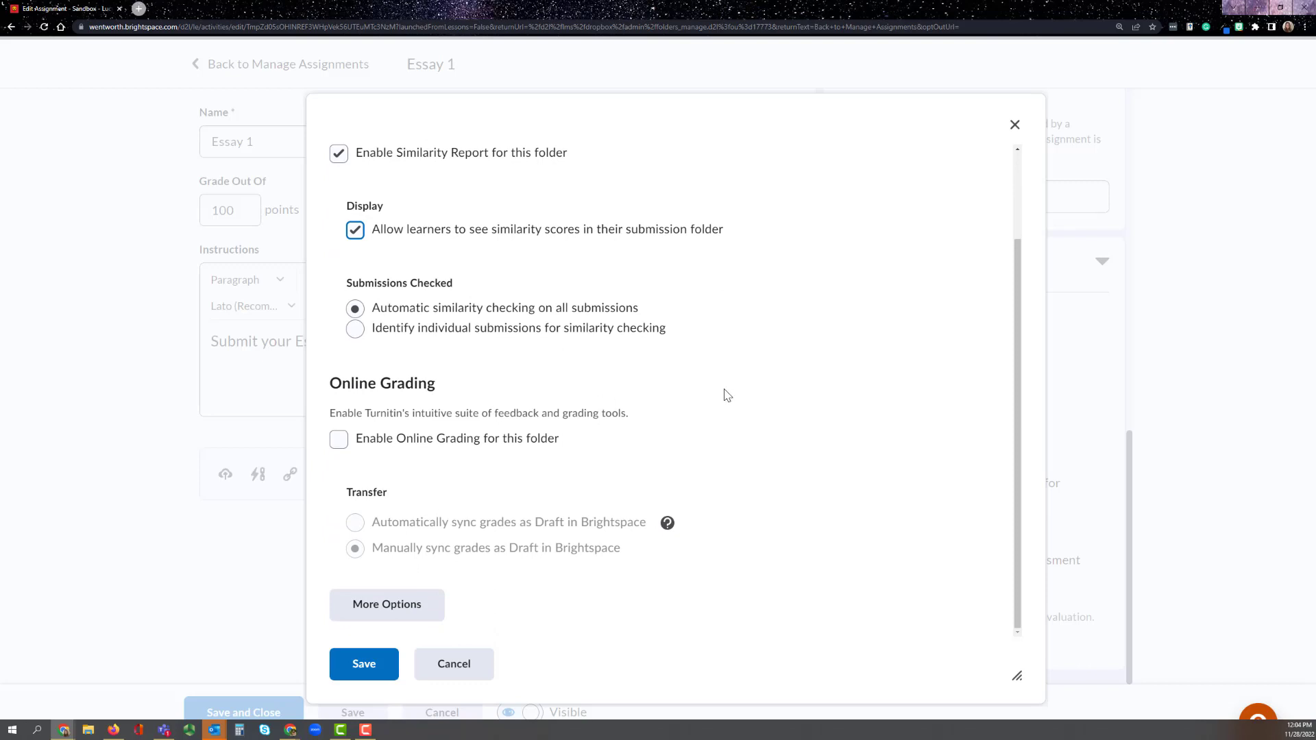
pyautogui.click(370, 606)
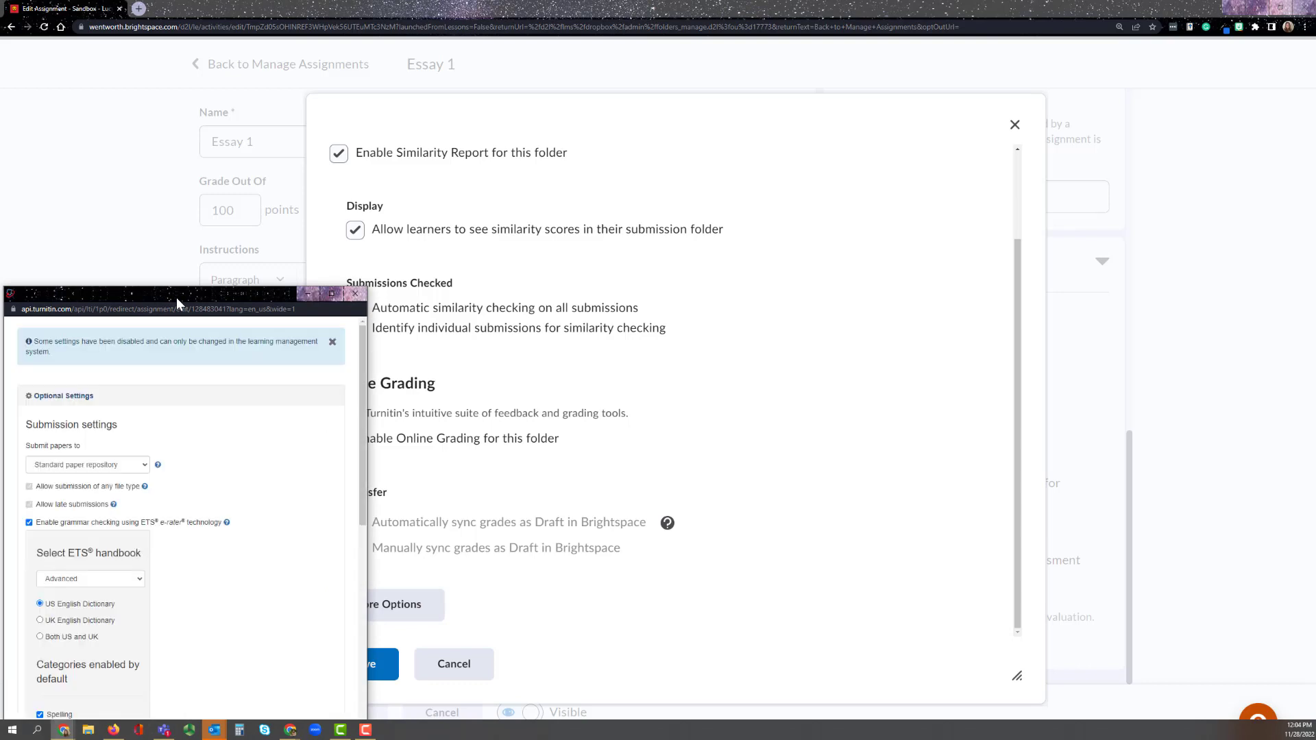
pyautogui.moveTo(177, 299); pyautogui.dragTo(515, 164)
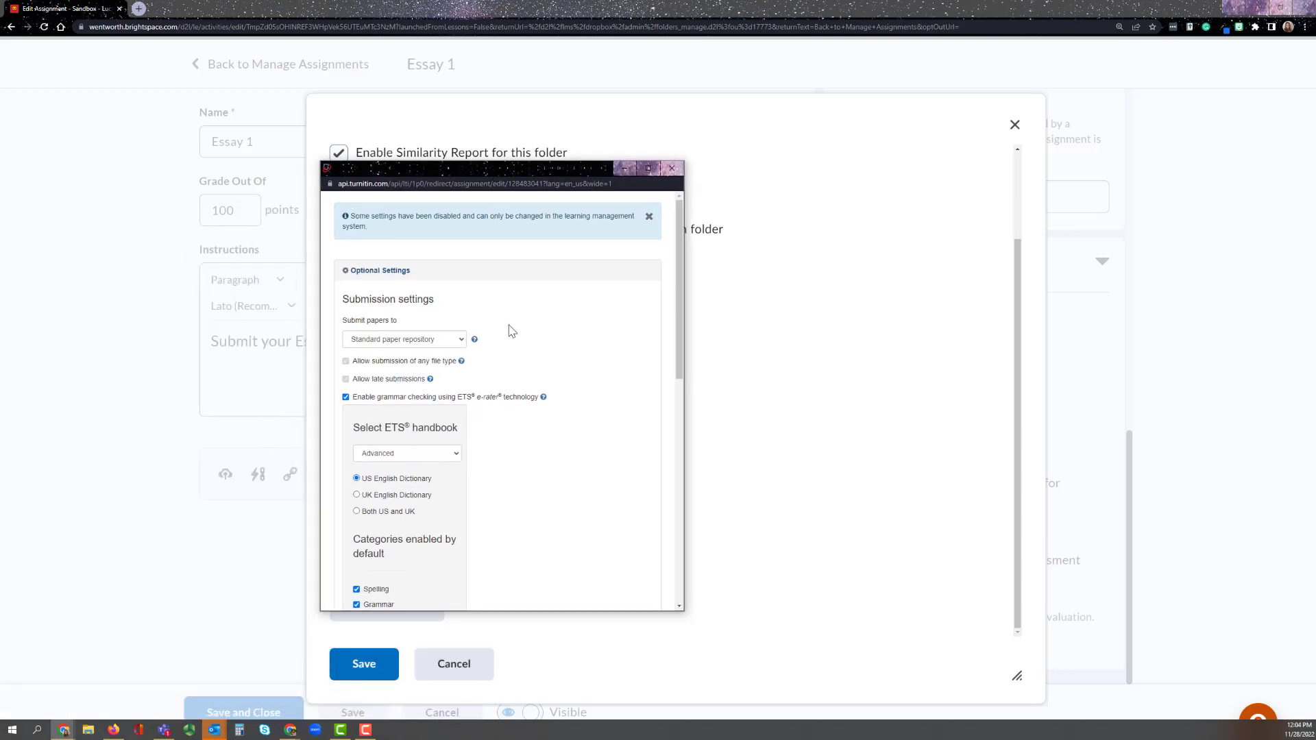
pyautogui.scroll(-1, 514, 337)
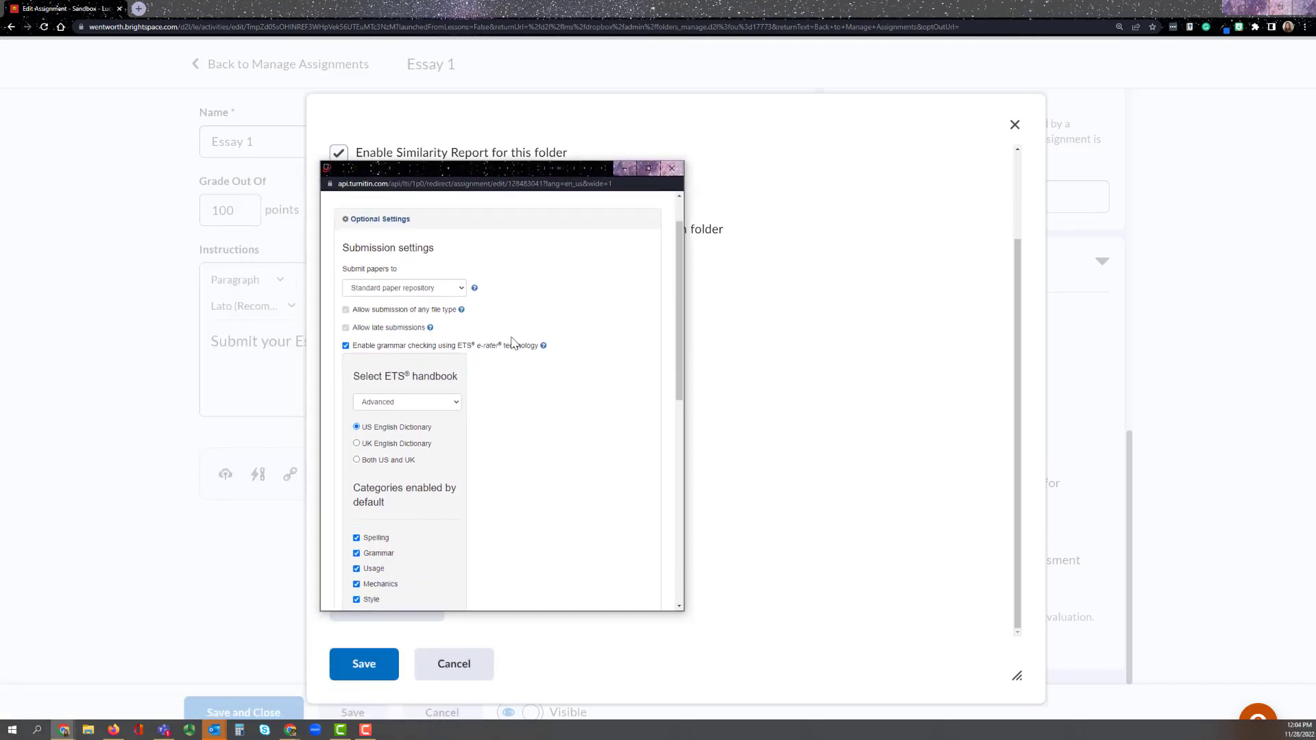
pyautogui.moveTo(473, 292)
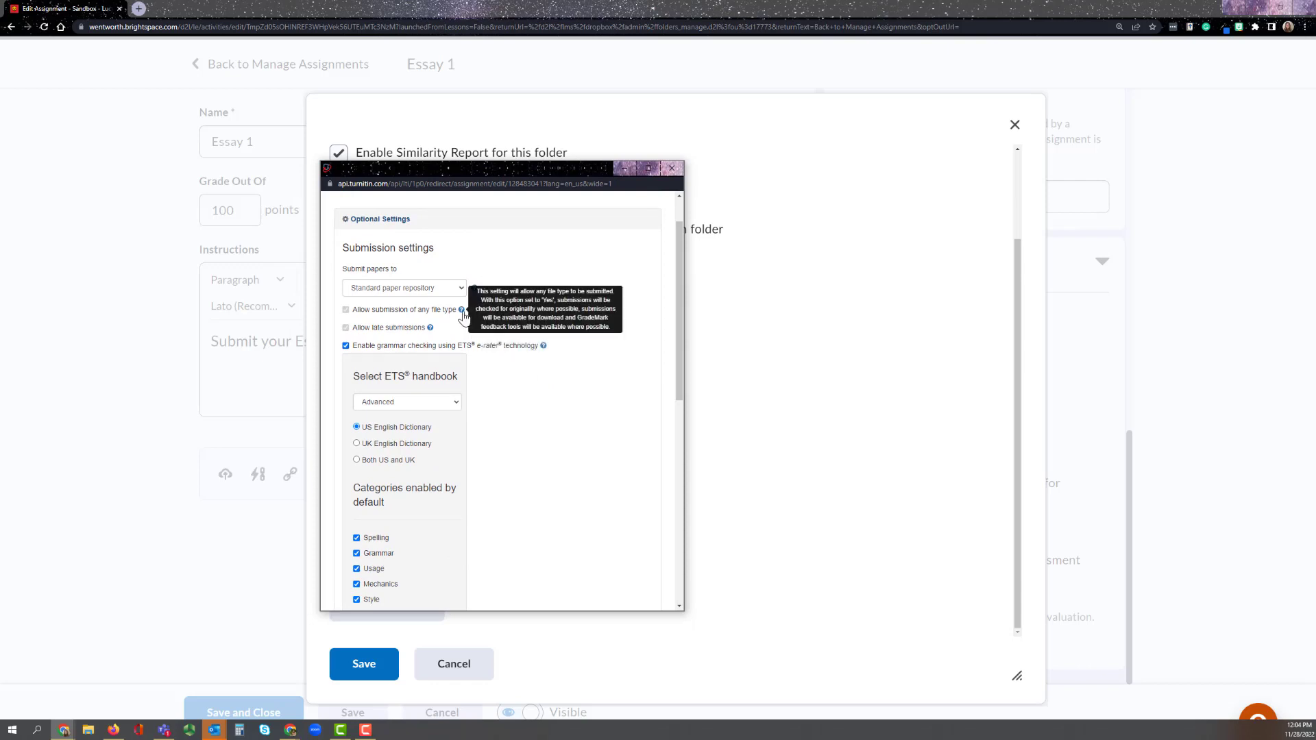
pyautogui.scroll(-5, 500, 398)
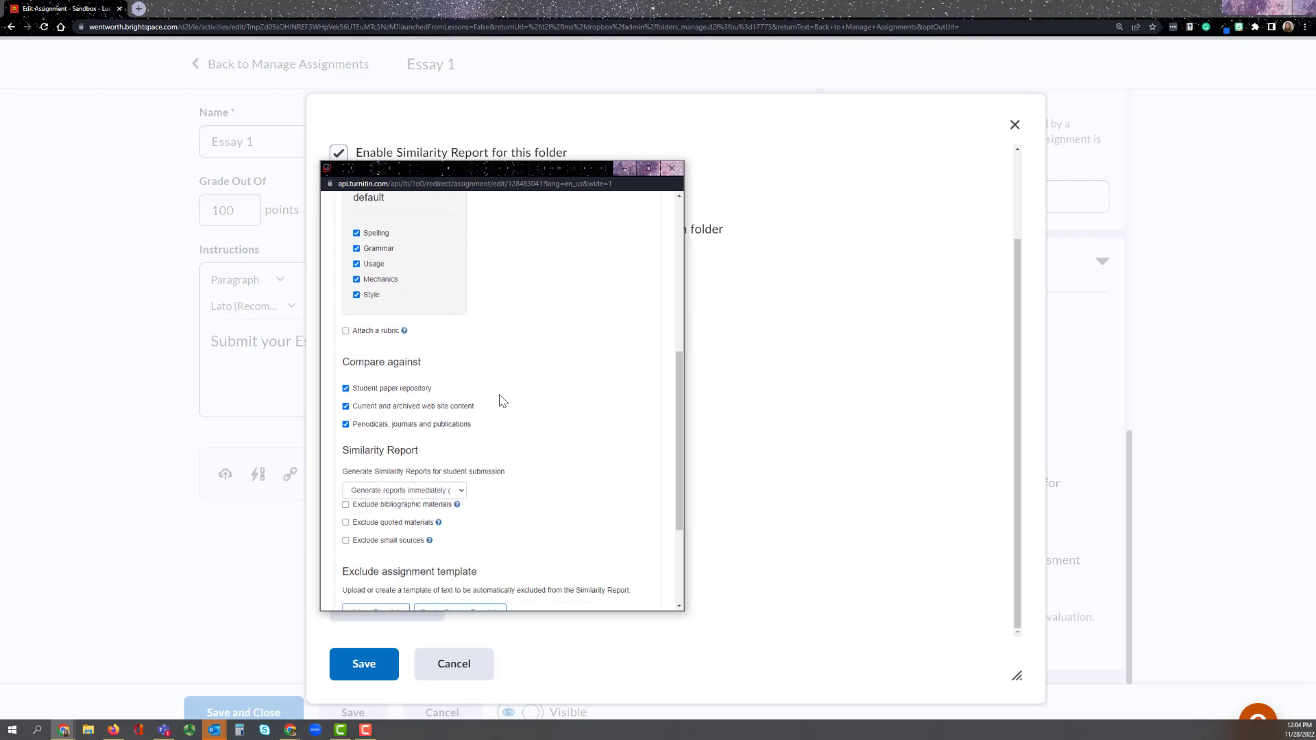
pyautogui.scroll(-2, 501, 402)
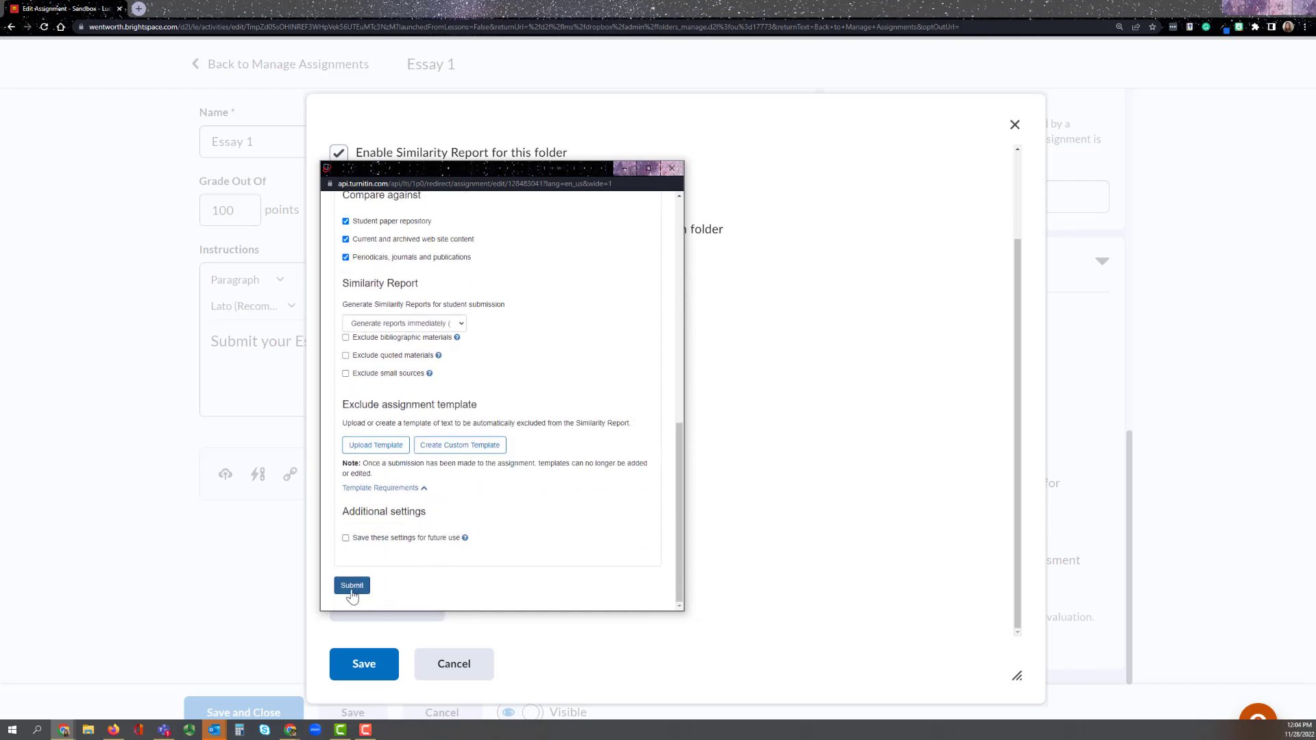
pyautogui.click(347, 540)
pyautogui.click(347, 540)
pyautogui.click(351, 586)
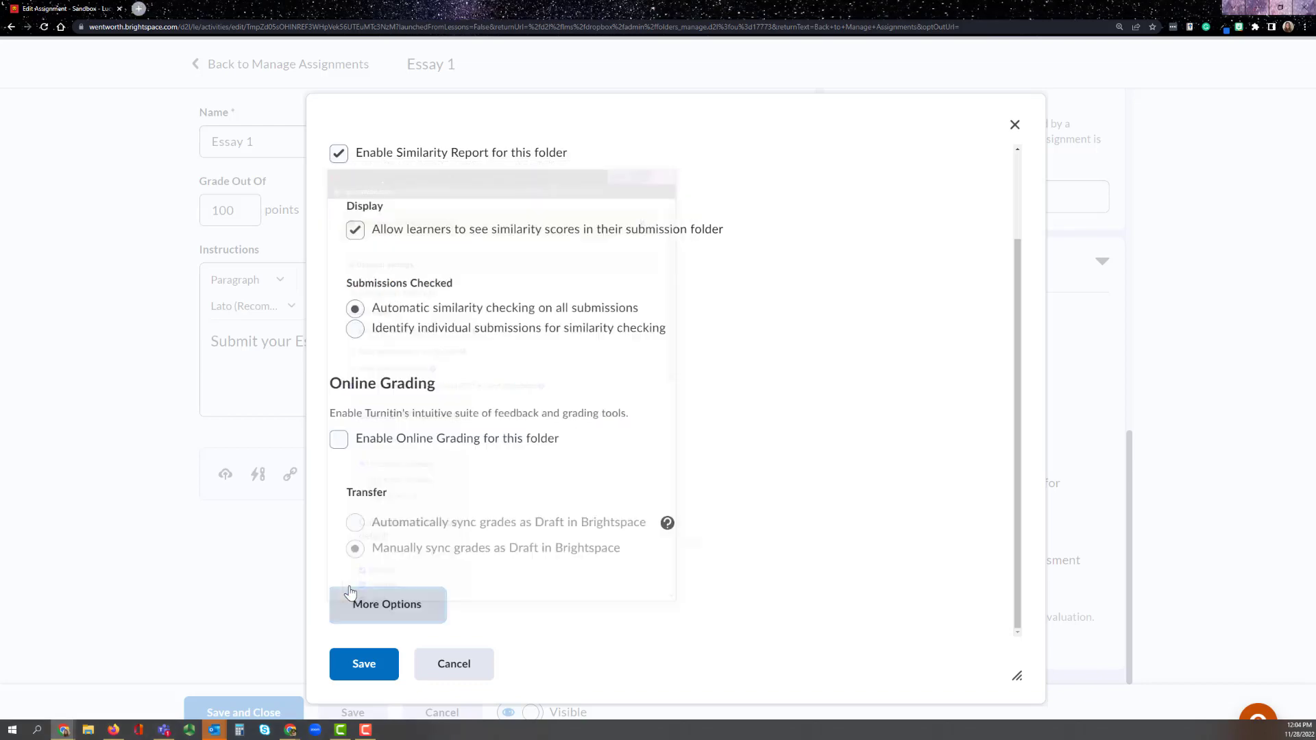
# Save the Turnitin integration settings for the assignment, leaving online grading disabled.
pyautogui.scroll(-2, 556, 502)
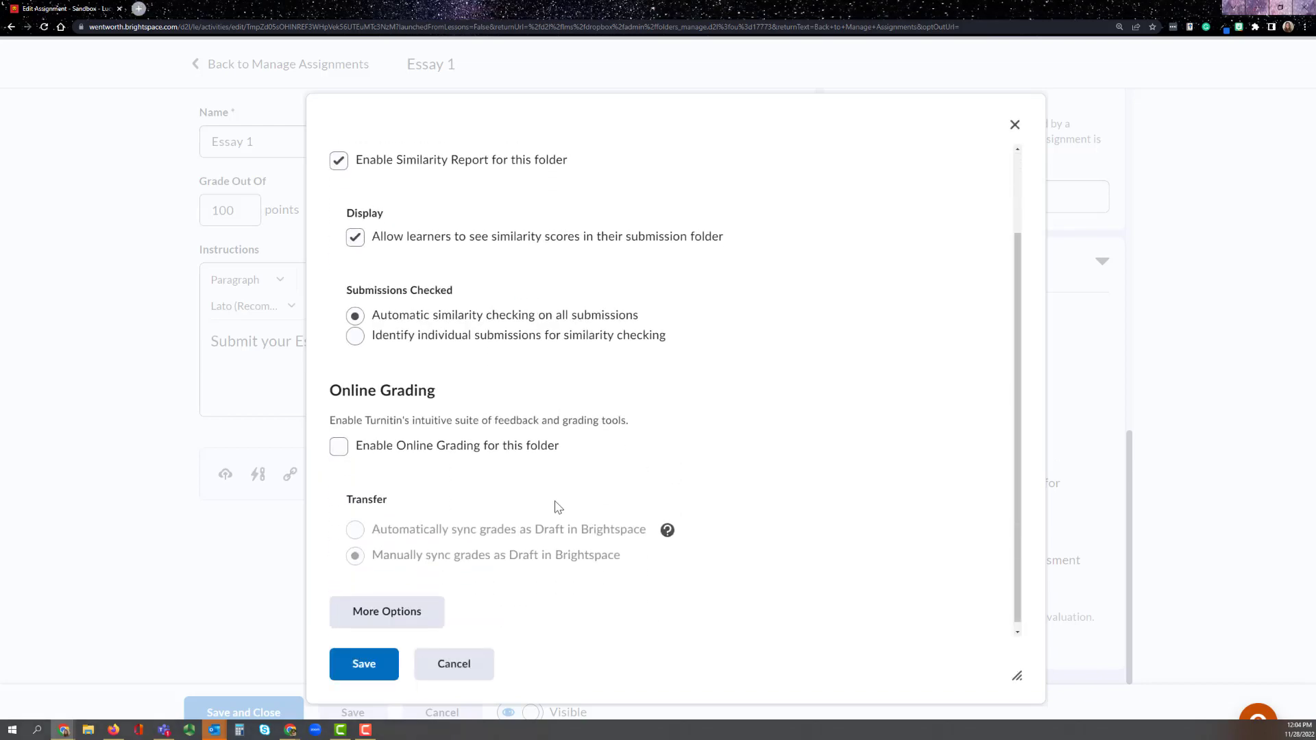
pyautogui.click(375, 667)
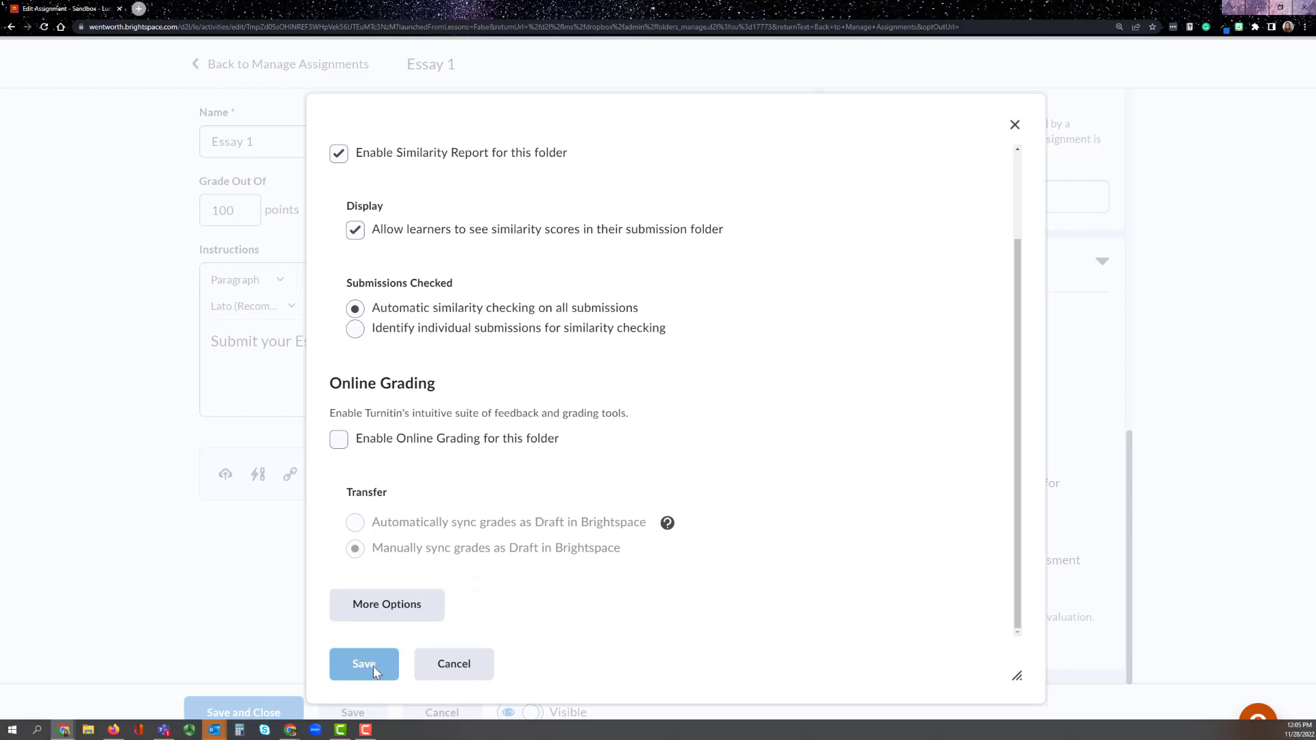
pyautogui.scroll(-1, 1088, 393)
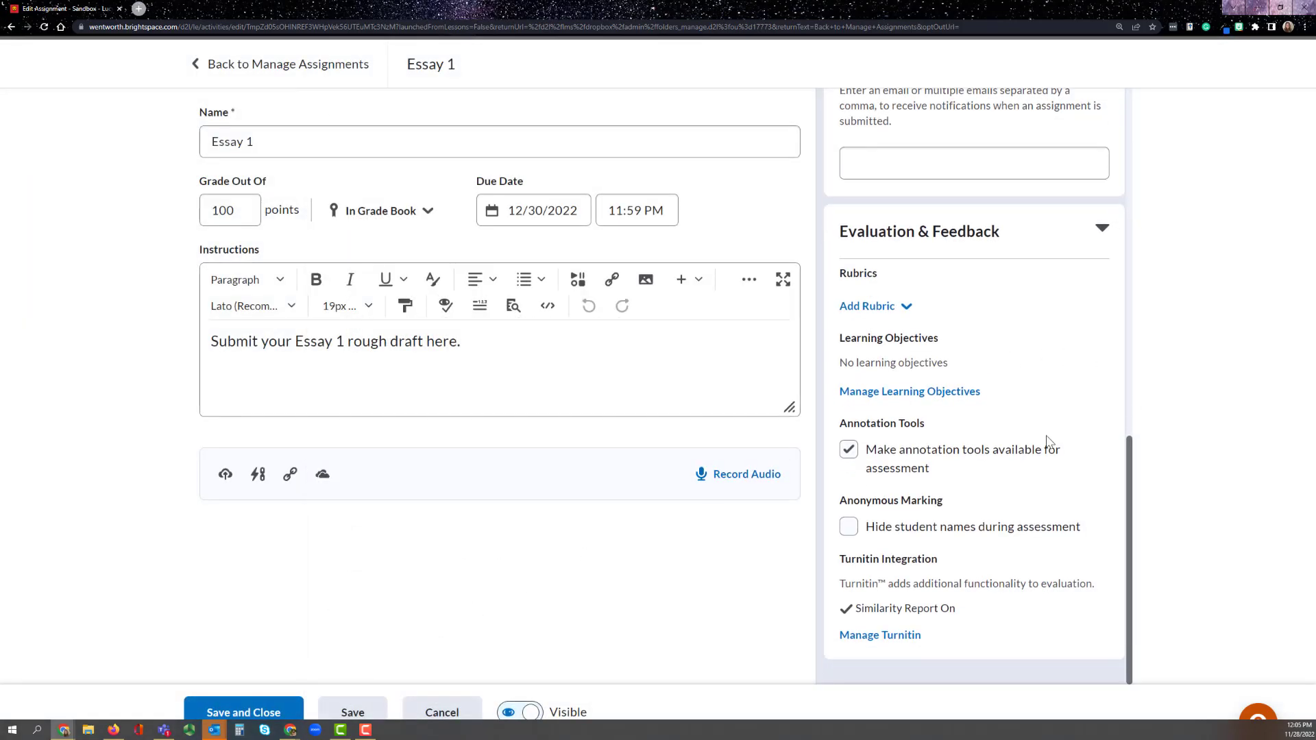
# Try the assignment's visibility switch, leave it set to Visible, and save and close Essay 1.
pyautogui.click(527, 716)
pyautogui.click(527, 716)
pyautogui.click(253, 716)
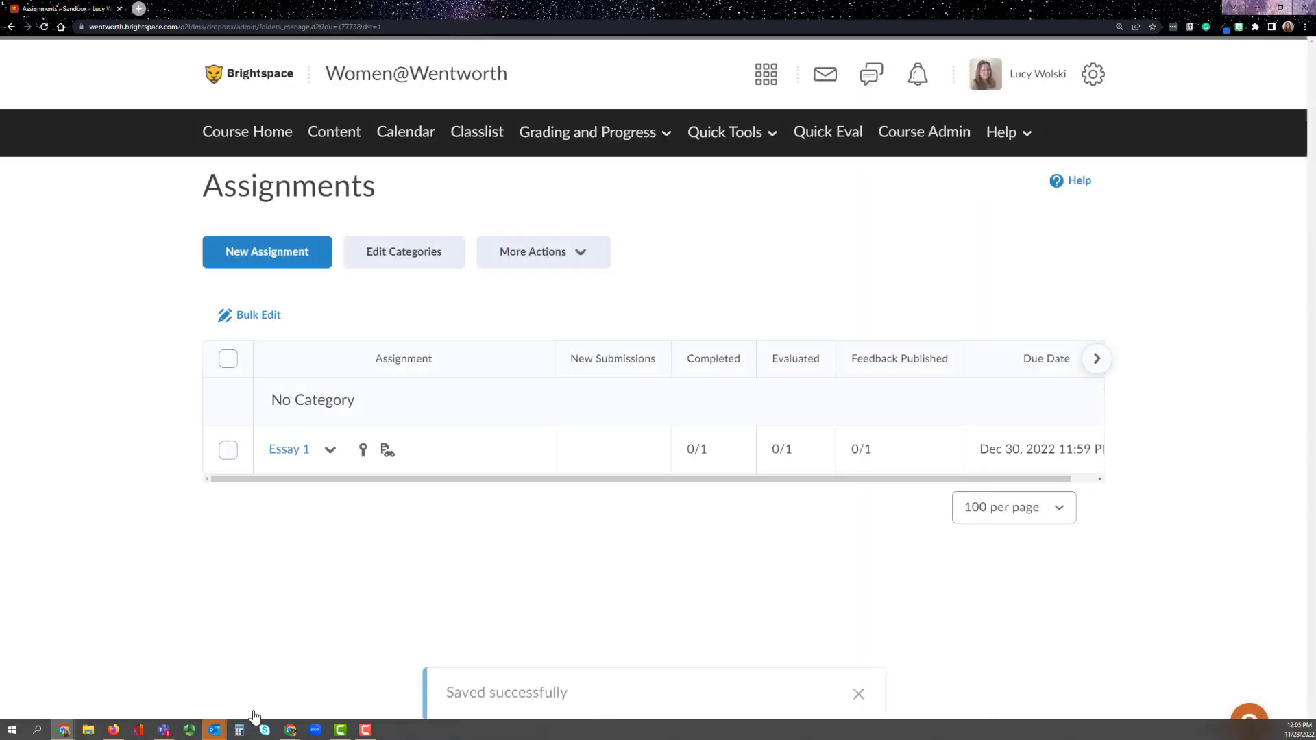